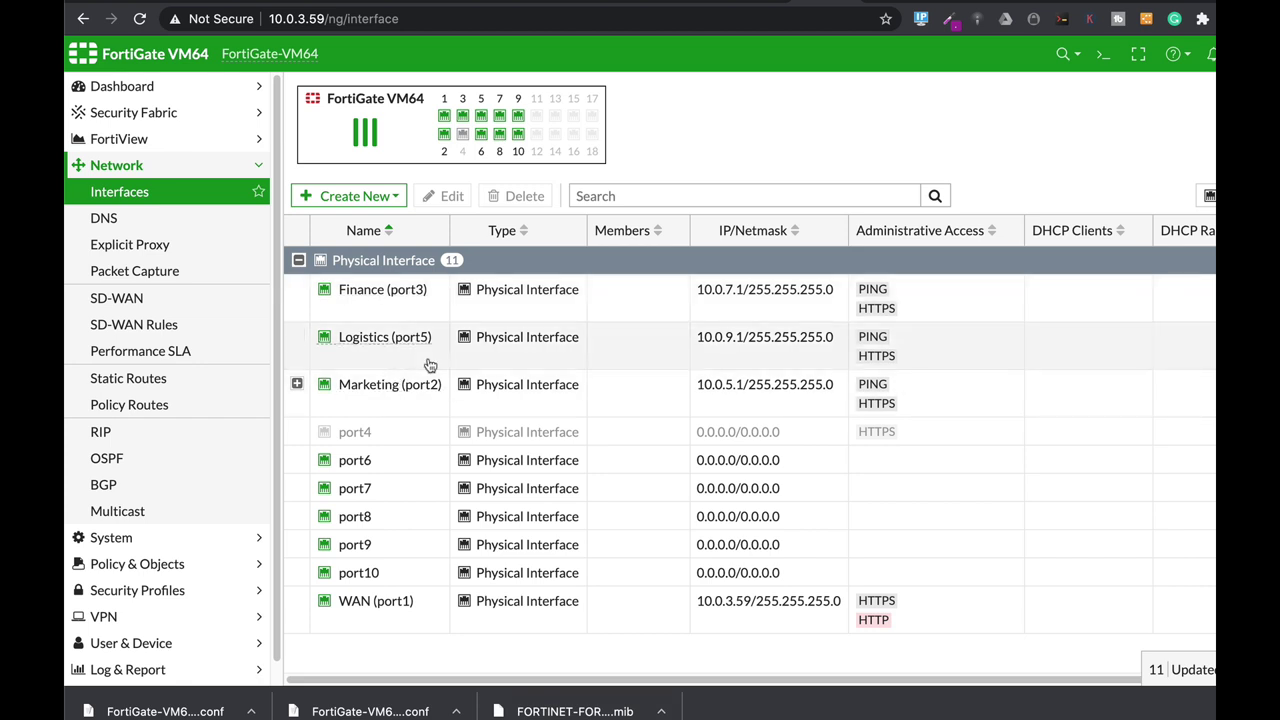
Expand the Marketing (port2) interface to examine its sub-interface
click(297, 387)
mouse_move(395, 441)
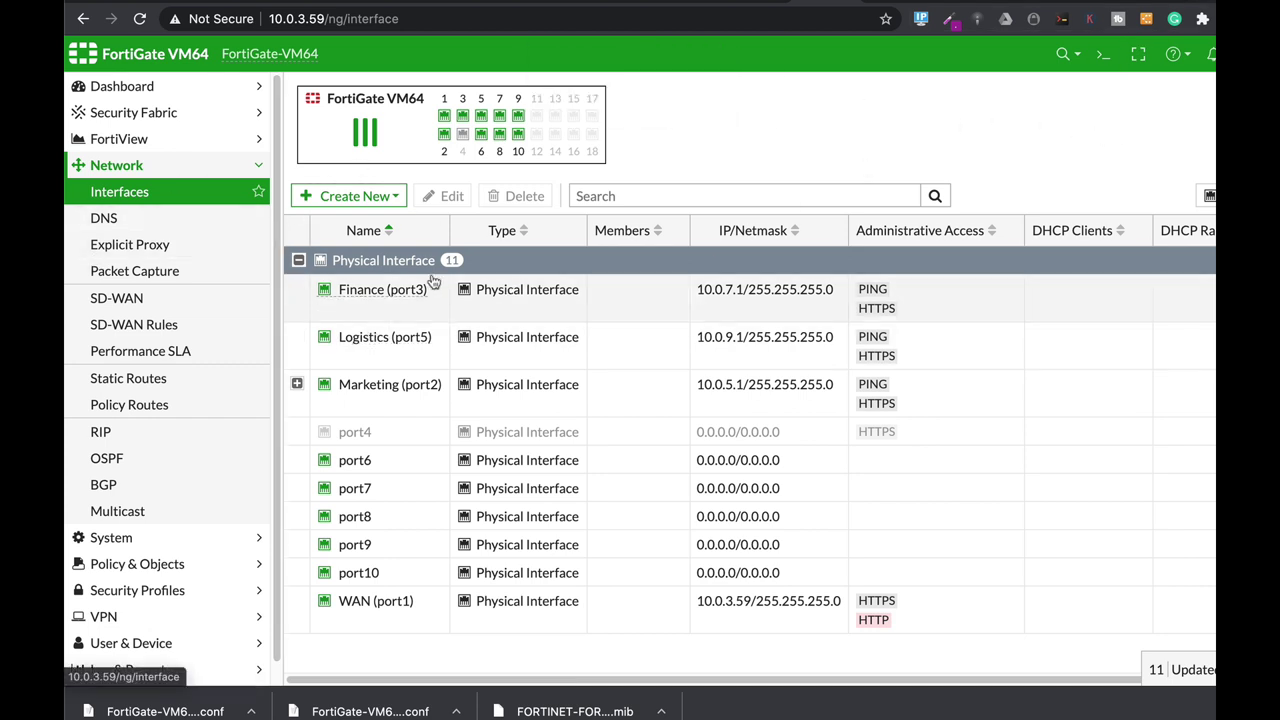
click(374, 196)
click(367, 240)
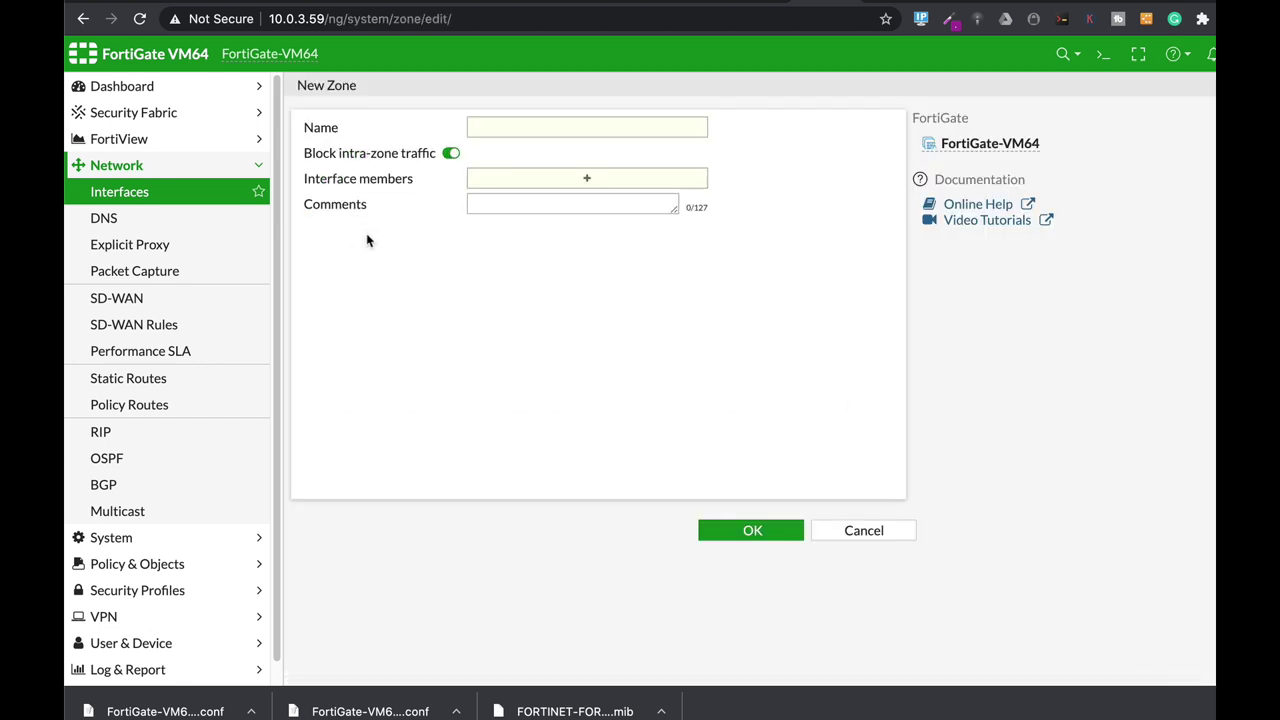
click(523, 128)
text(p)
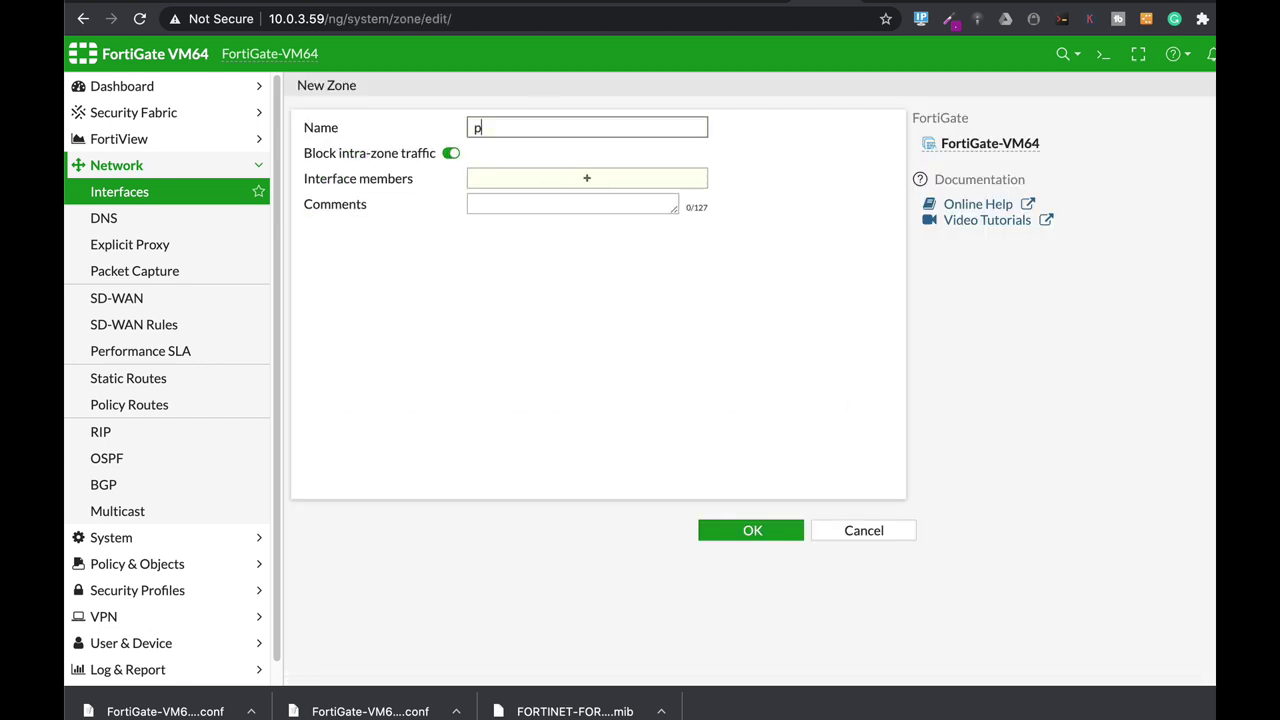
click(862, 531)
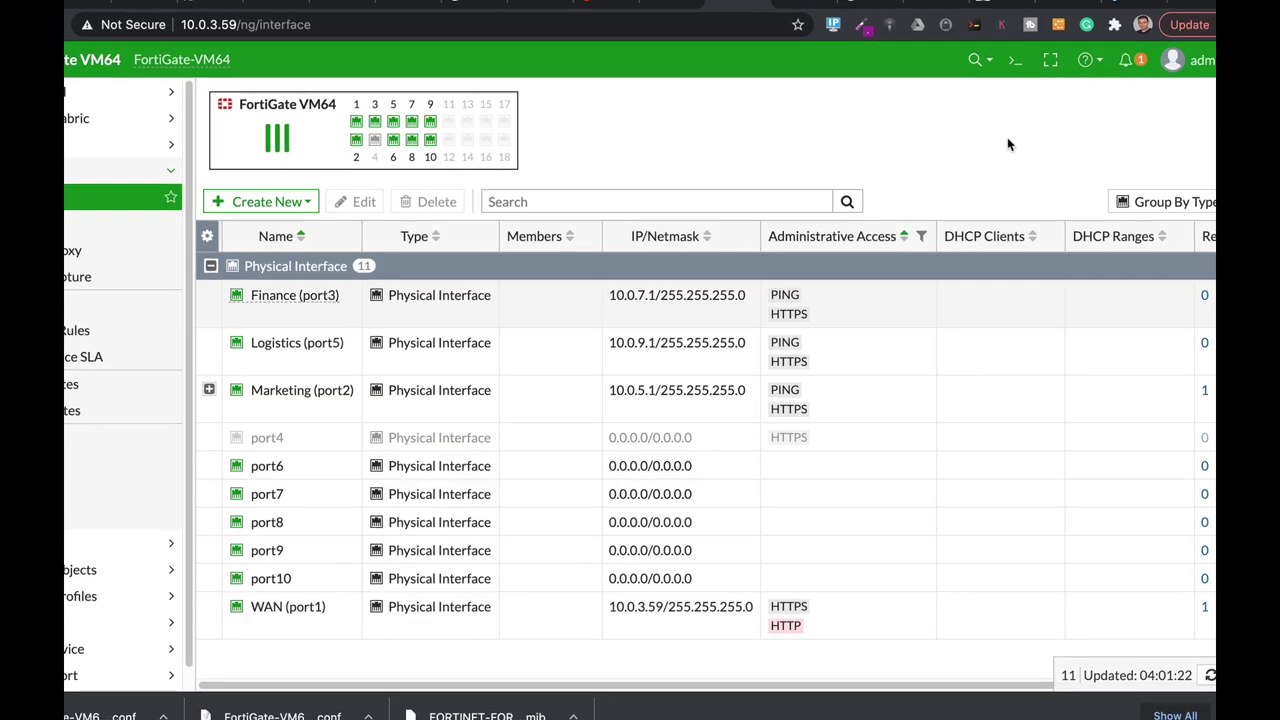
Open the CLI console and create a zone entry with config system zone and edit "priority"
click(1015, 60)
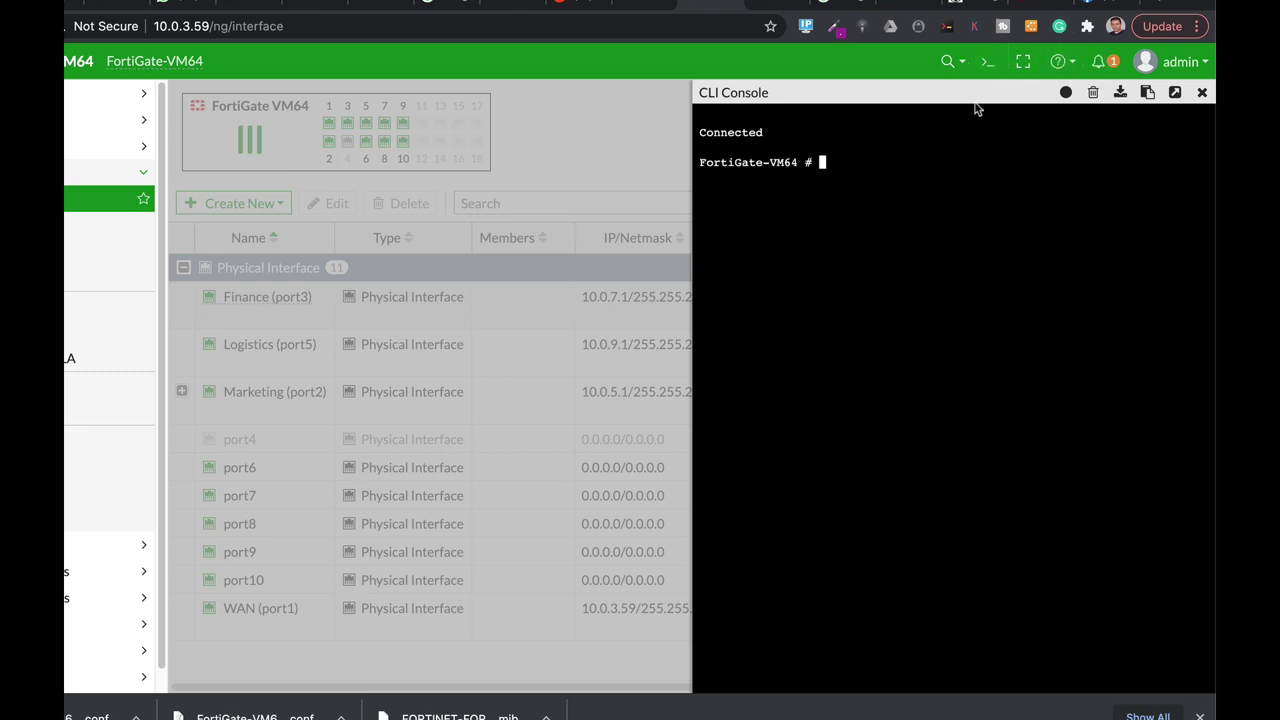
text(config system zone)
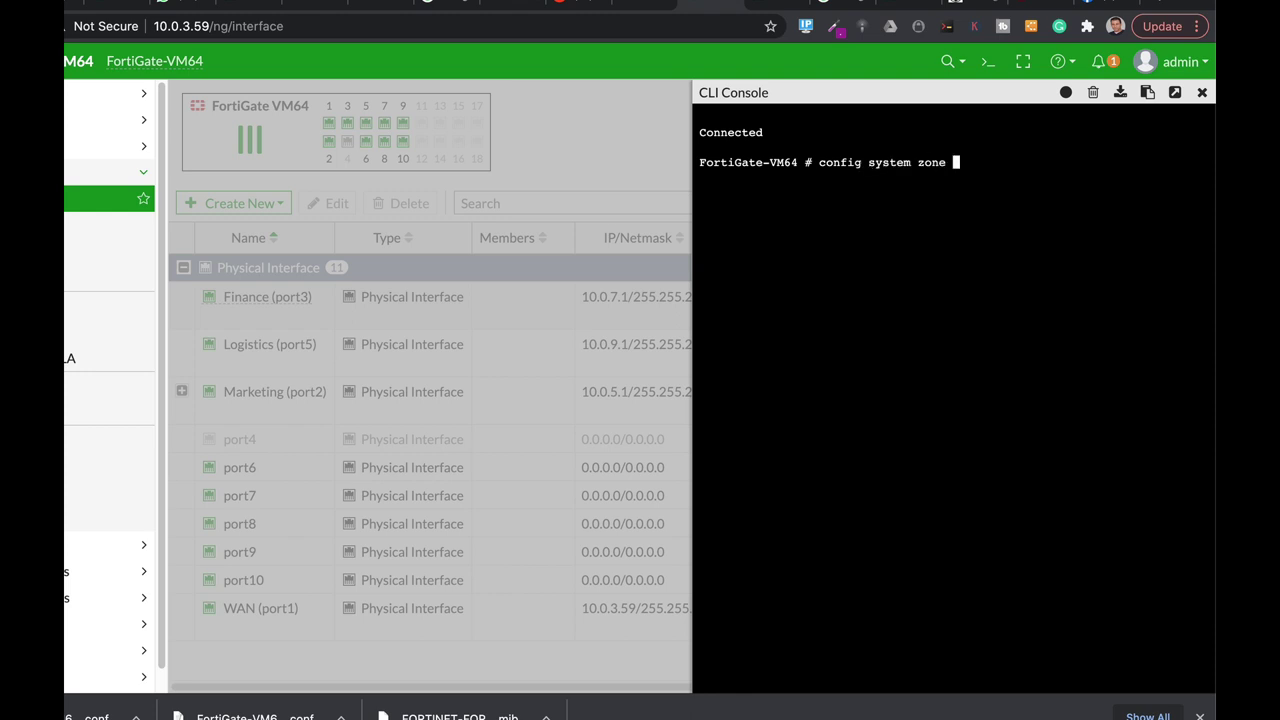
key(Return)
text(edit)
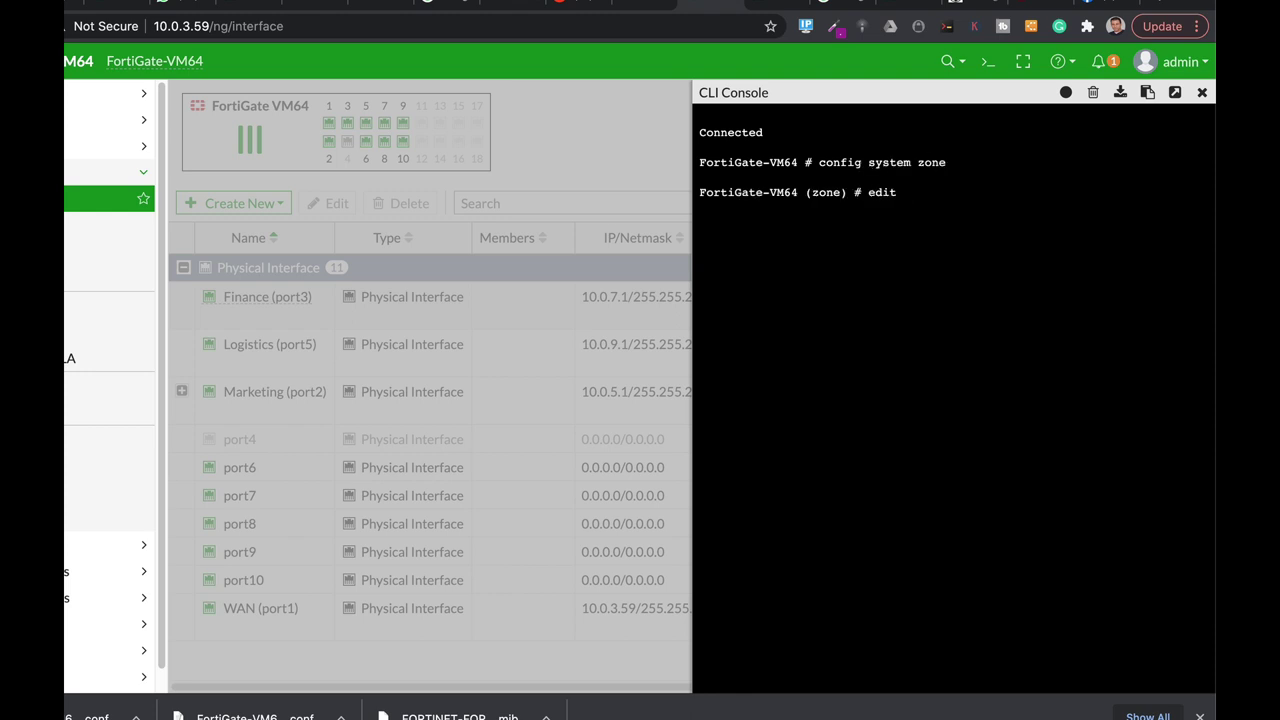
text( "priority")
key(Return)
Block traffic between the priority zone's members with set intrazone deny
text(set )
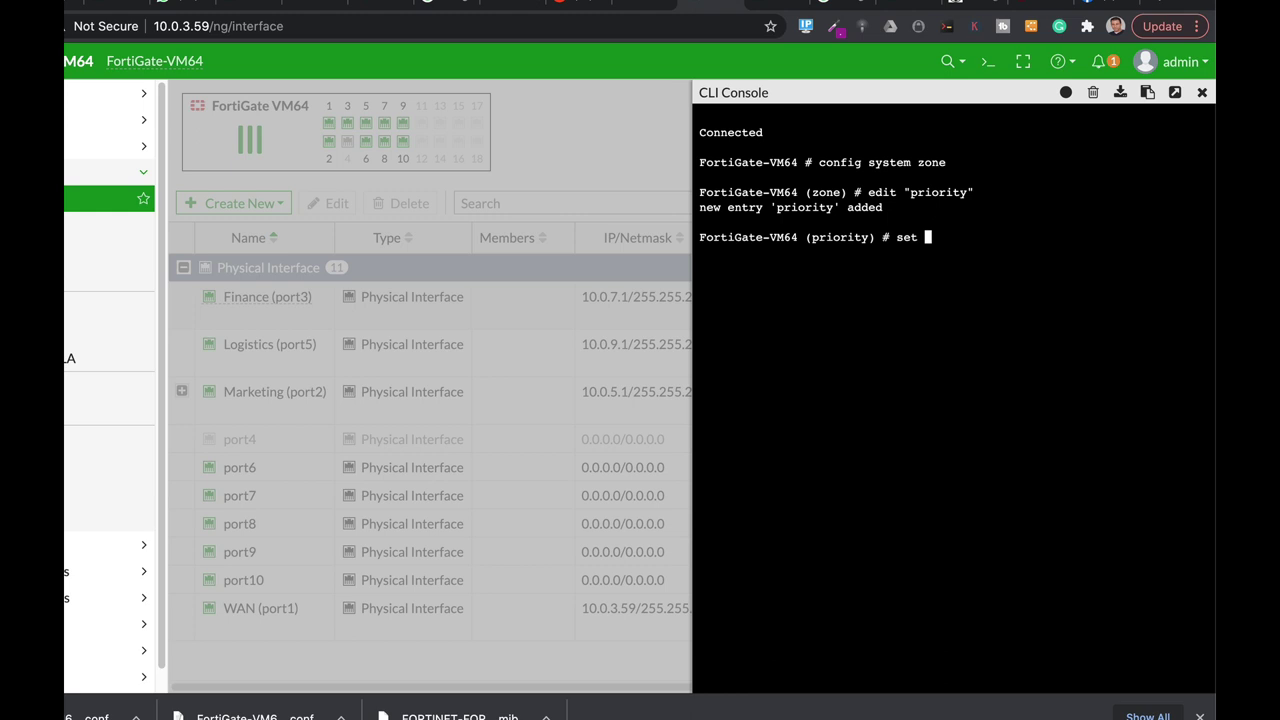
text(intrazone deny)
key(Return)
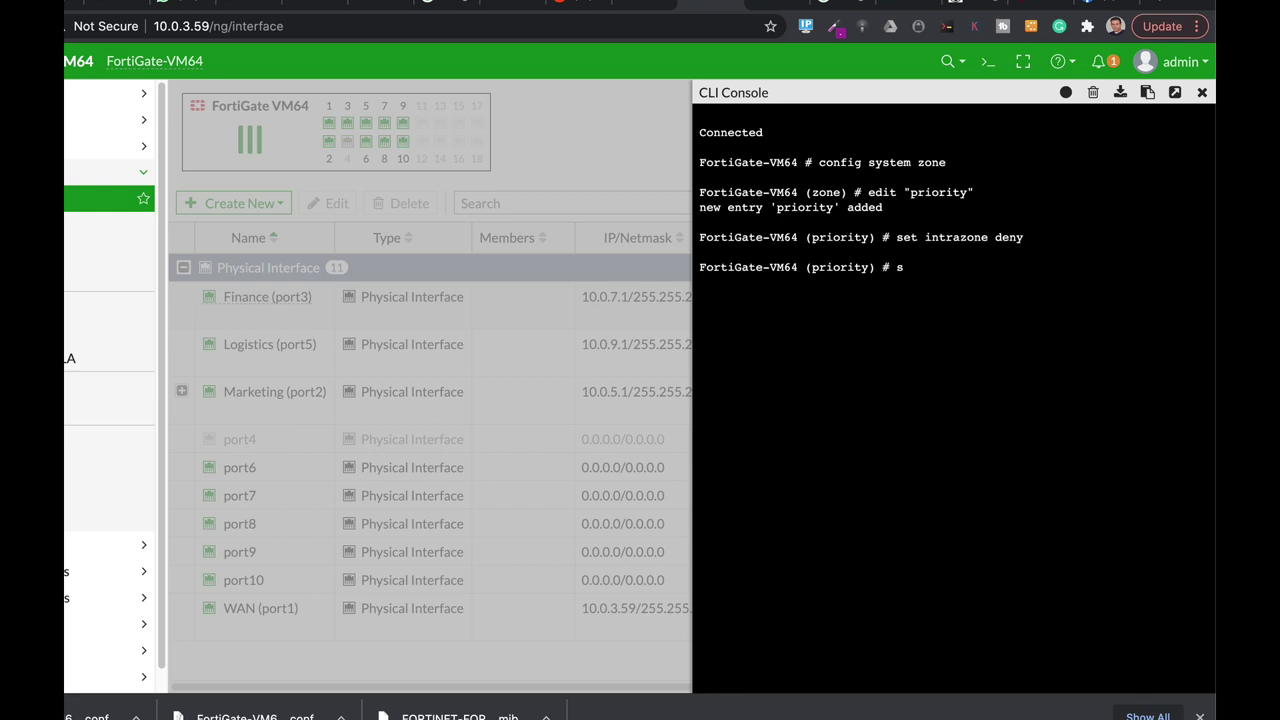
Assign the zone's members with set interface port3 port5 marketing and save the zone with end
text(et intrazone)
key(Tab)
key(Tab)
key(BackSpace)
key(BackSpace)
key(BackSpace)
key(BackSpace)
key(BackSpace)
key(BackSpace)
key(BackSpace)
key(BackSpace)
key(BackSpace)
key(BackSpace)
key(BackSpace)
key(Tab)
key(Tab)
key(Tab)
key(Tab)
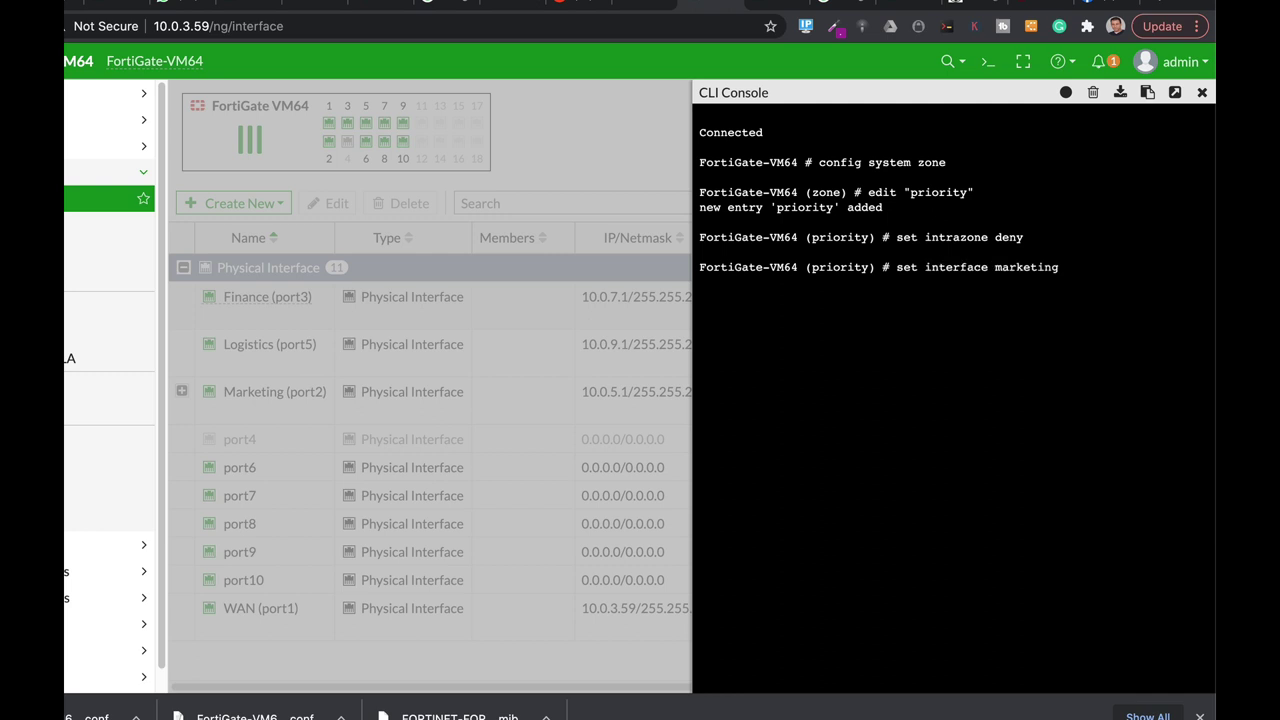
key(Tab)
key(Tab)
key(Tab)
key(Tab)
key(Tab)
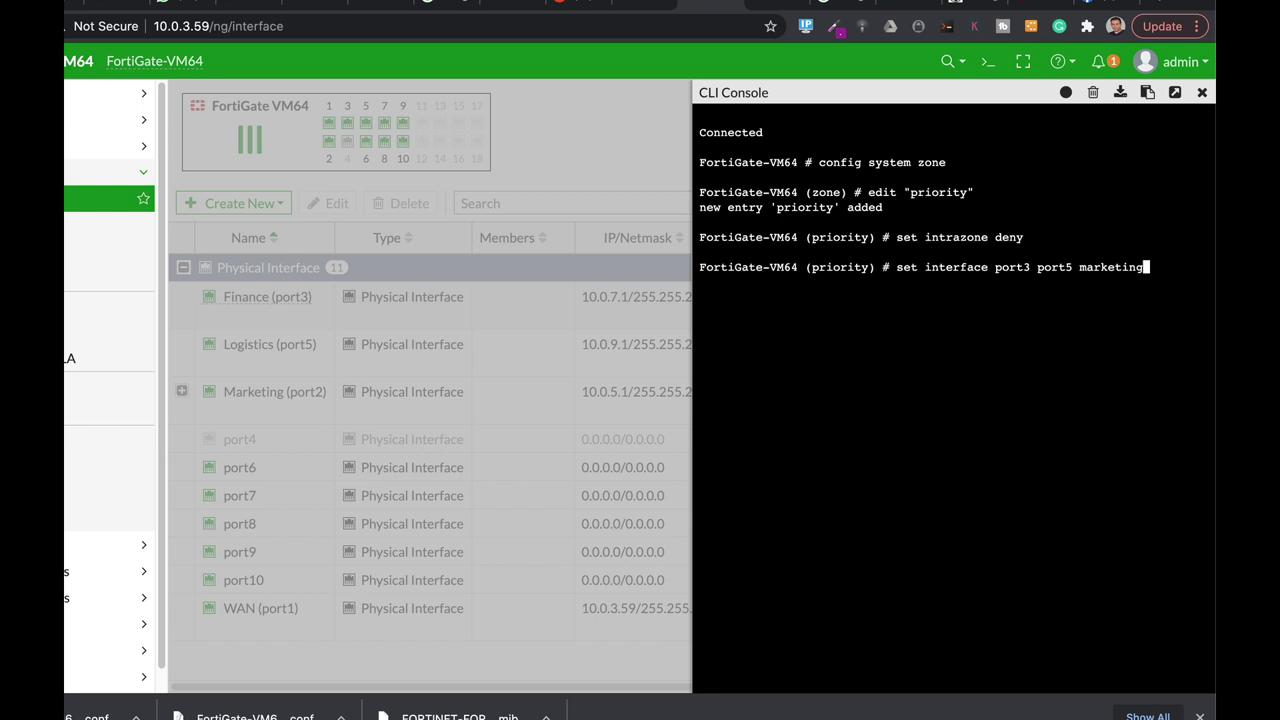
key(Return)
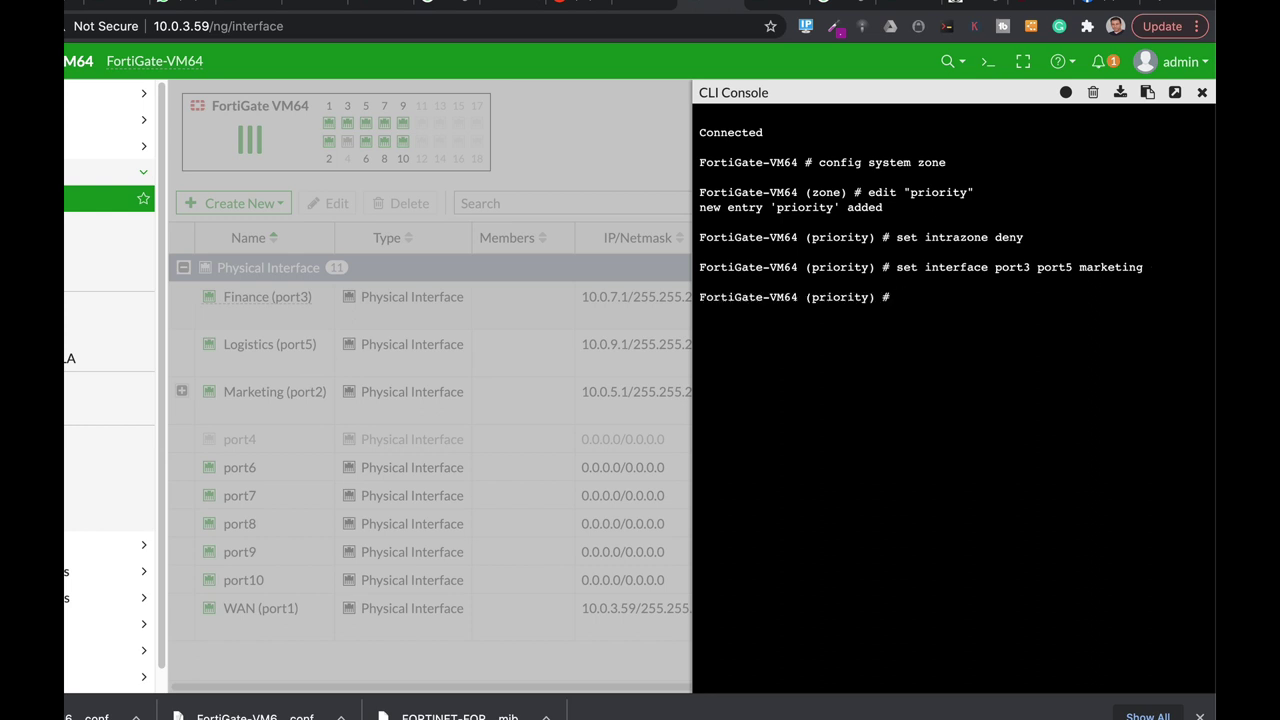
text(end)
key(Return)
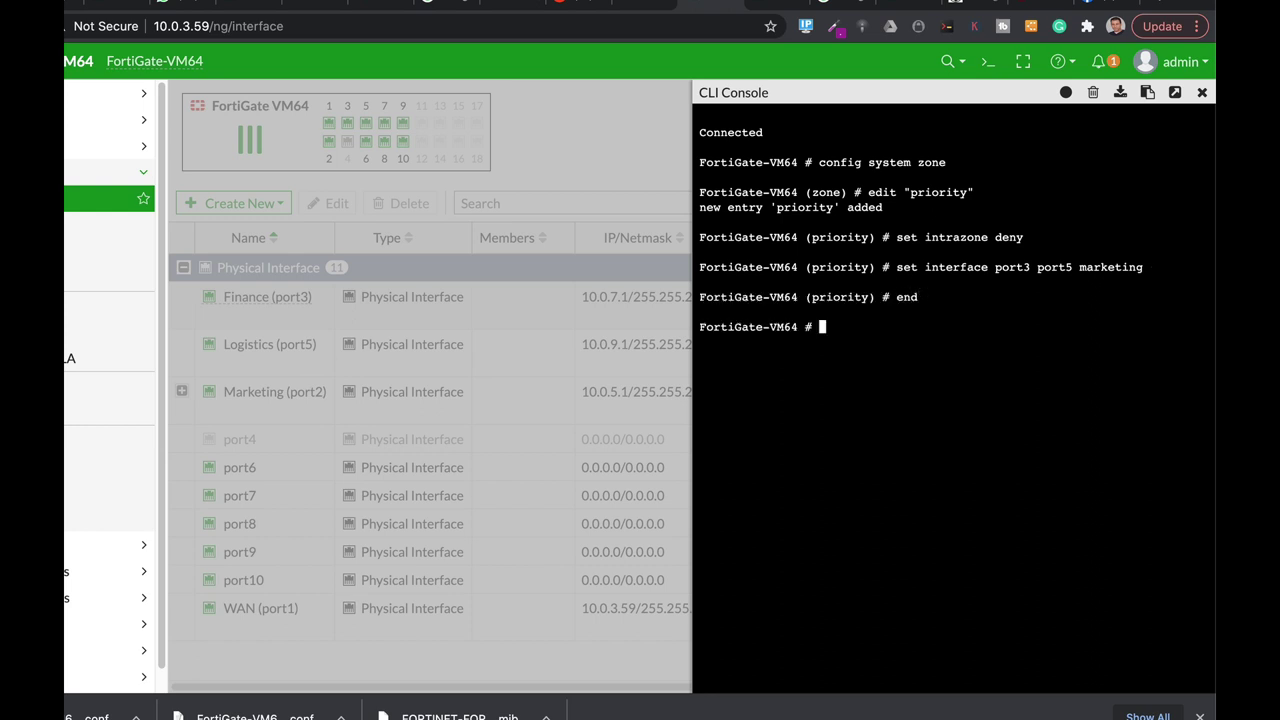
key(Return)
key(Return)
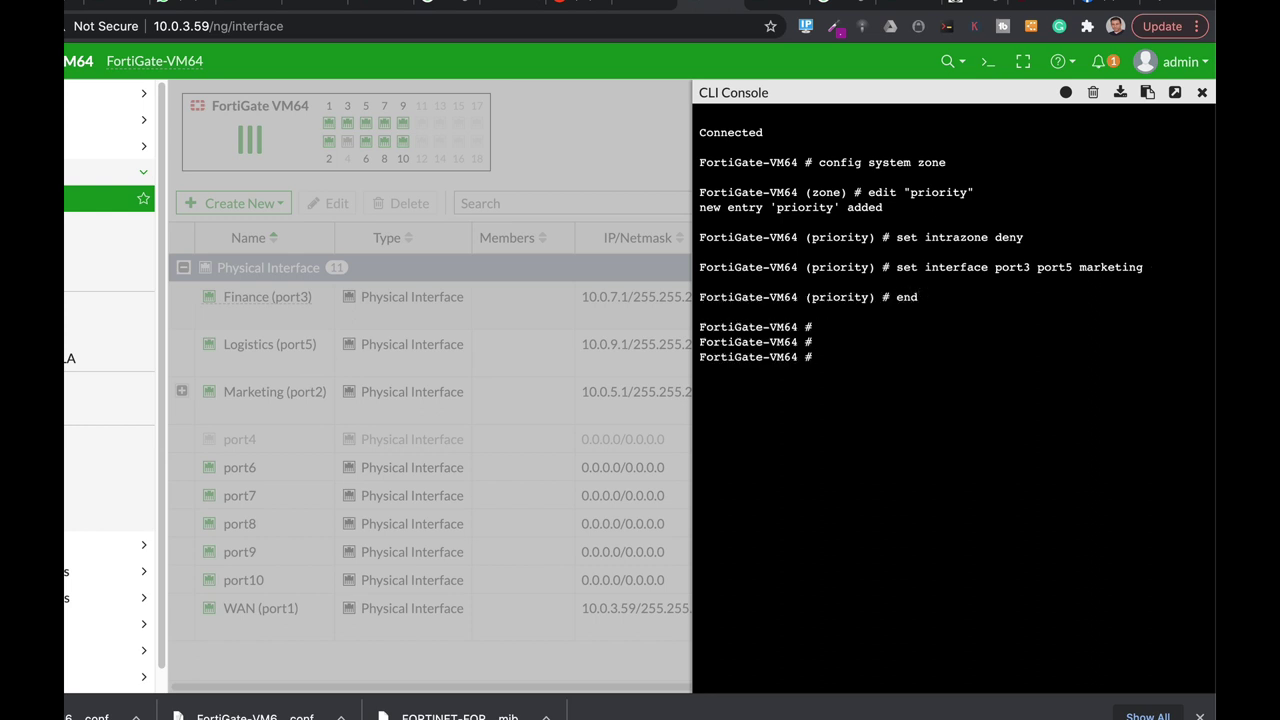
Close the CLI console and reload the interfaces page to check the priority zone and its members
click(1203, 93)
click(291, 28)
key(Return)
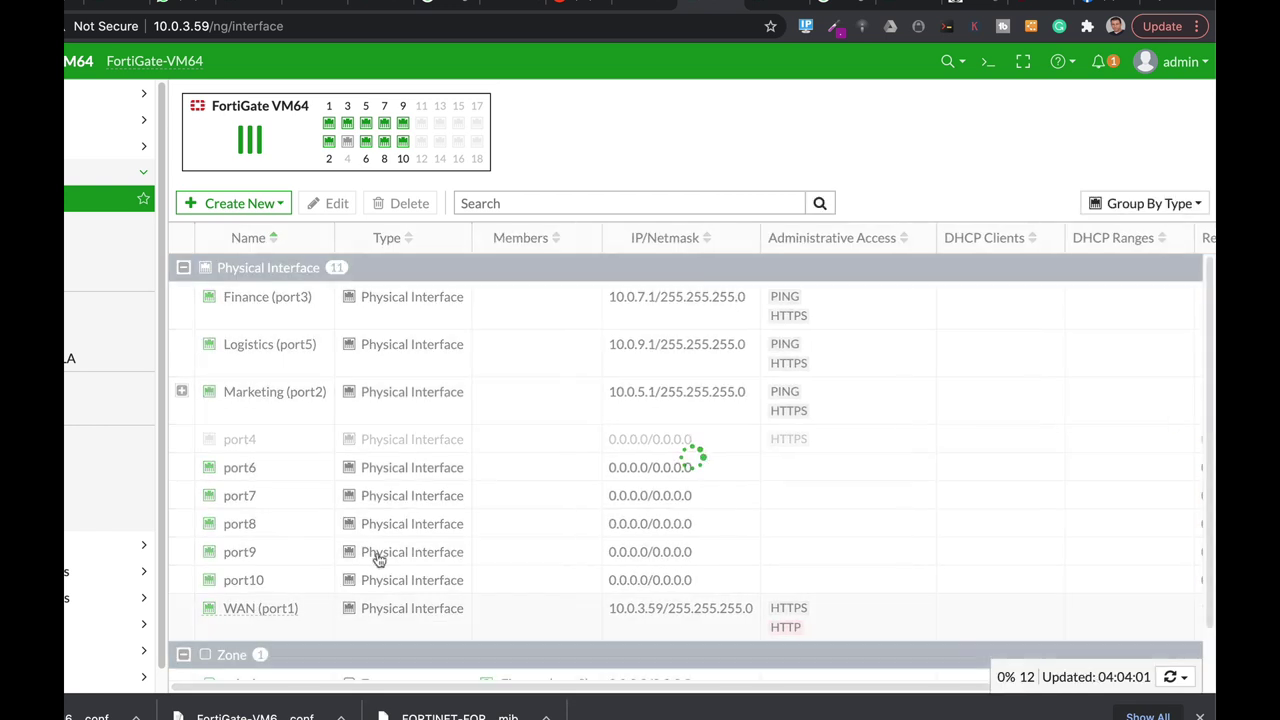
scroll(423, 491, down, 1)
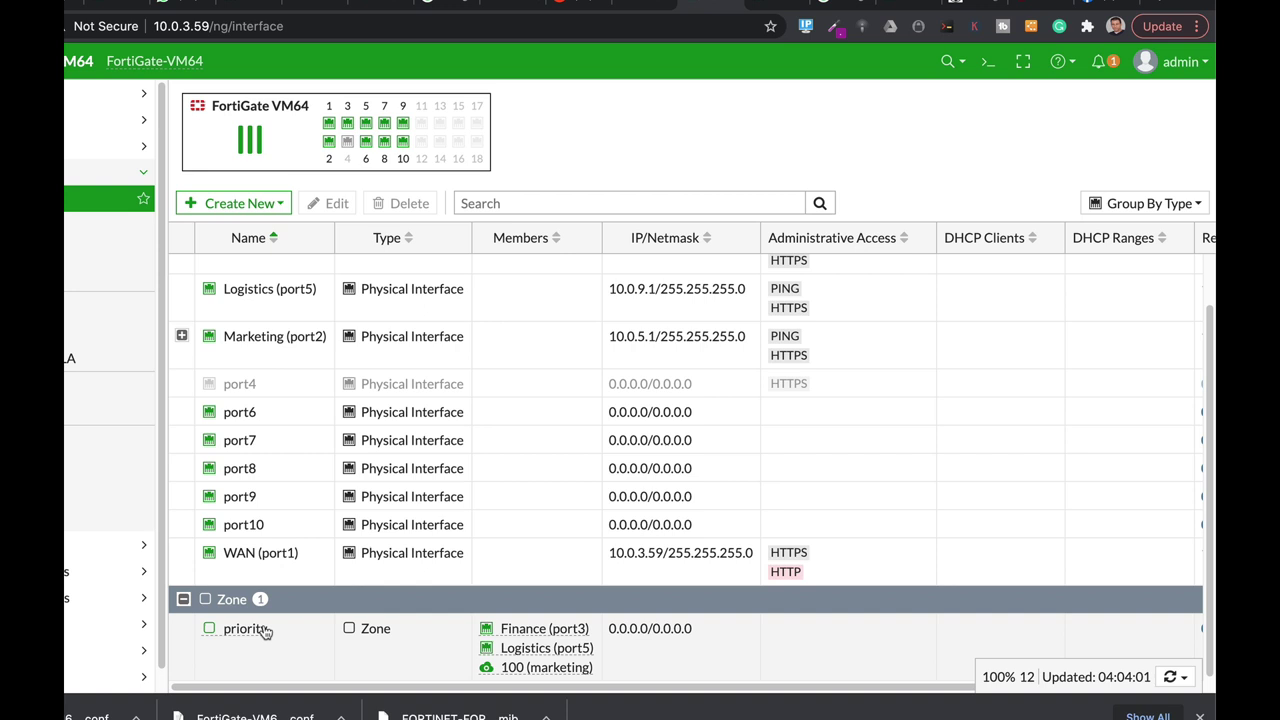
mouse_move(268, 628)
mouse_move(540, 650)
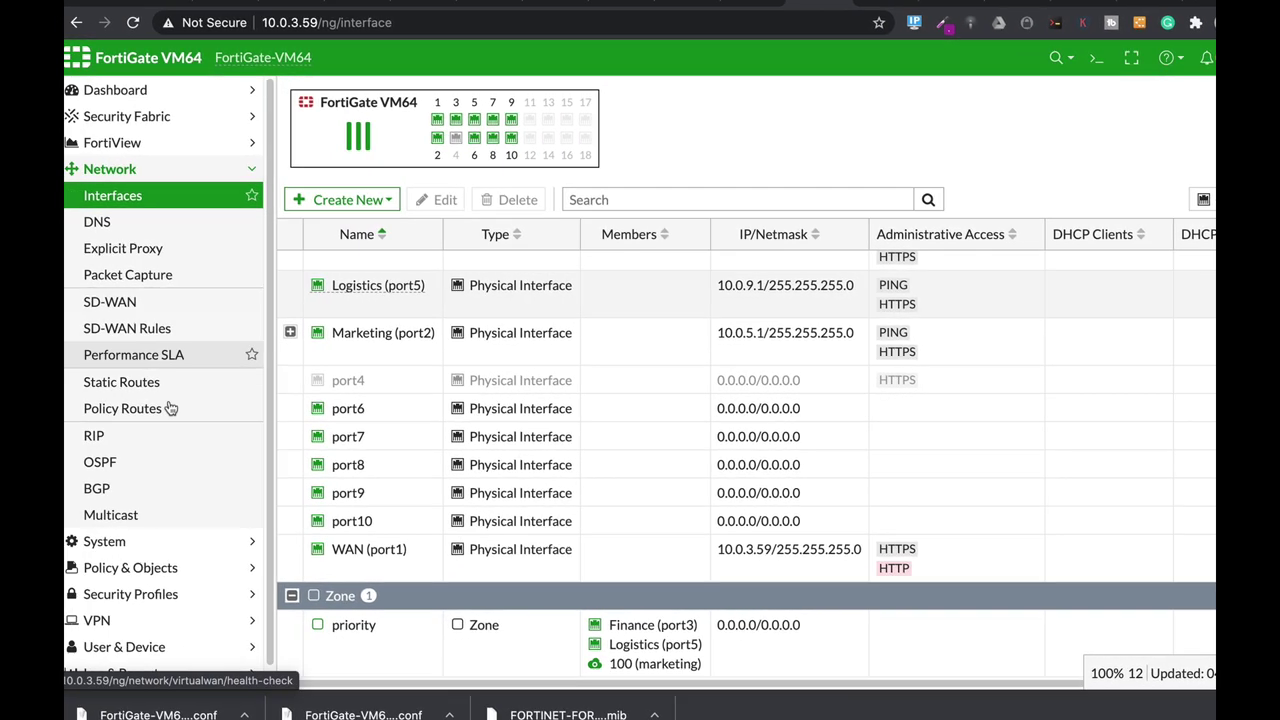
Start a new IPv4 policy named priority
click(176, 566)
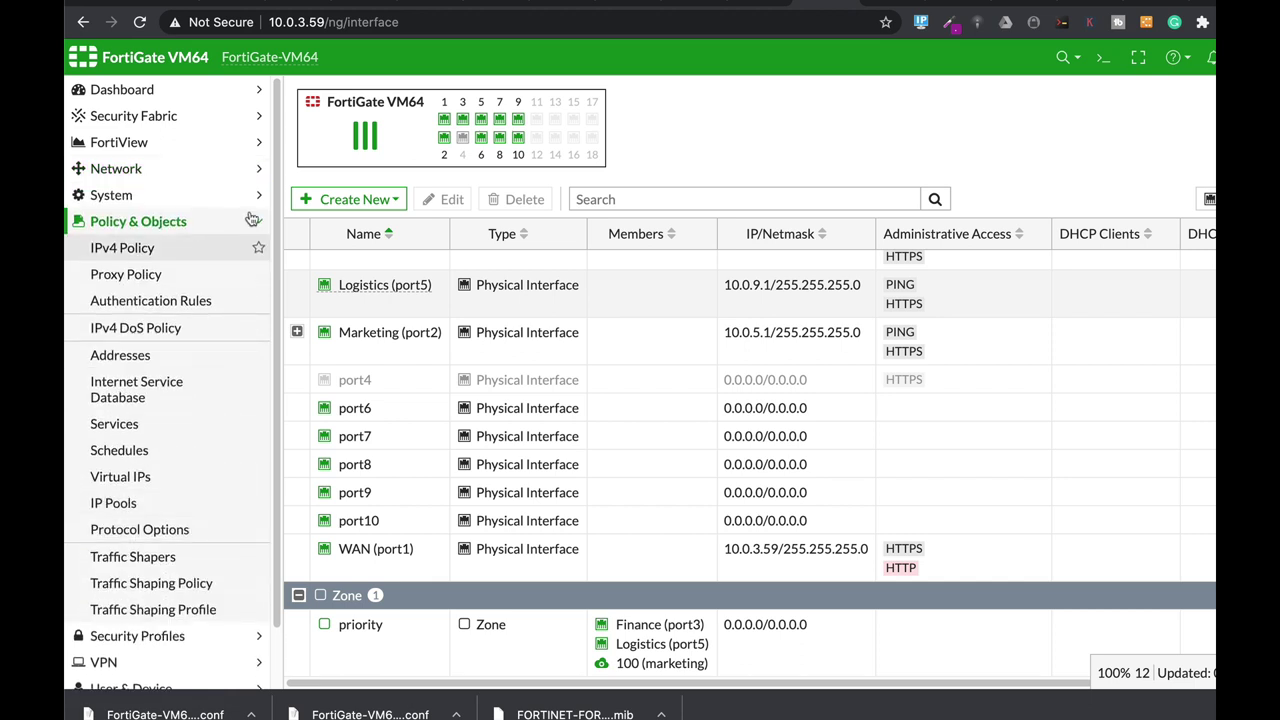
click(160, 249)
click(372, 95)
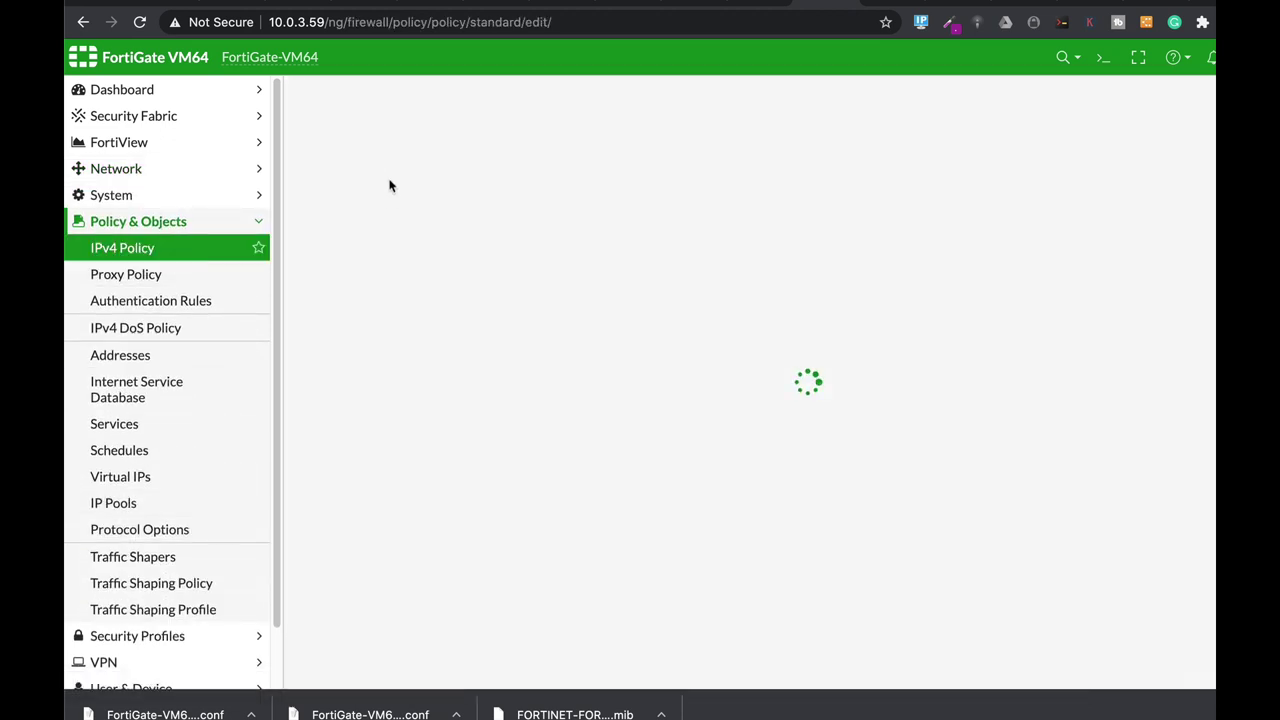
click(507, 169)
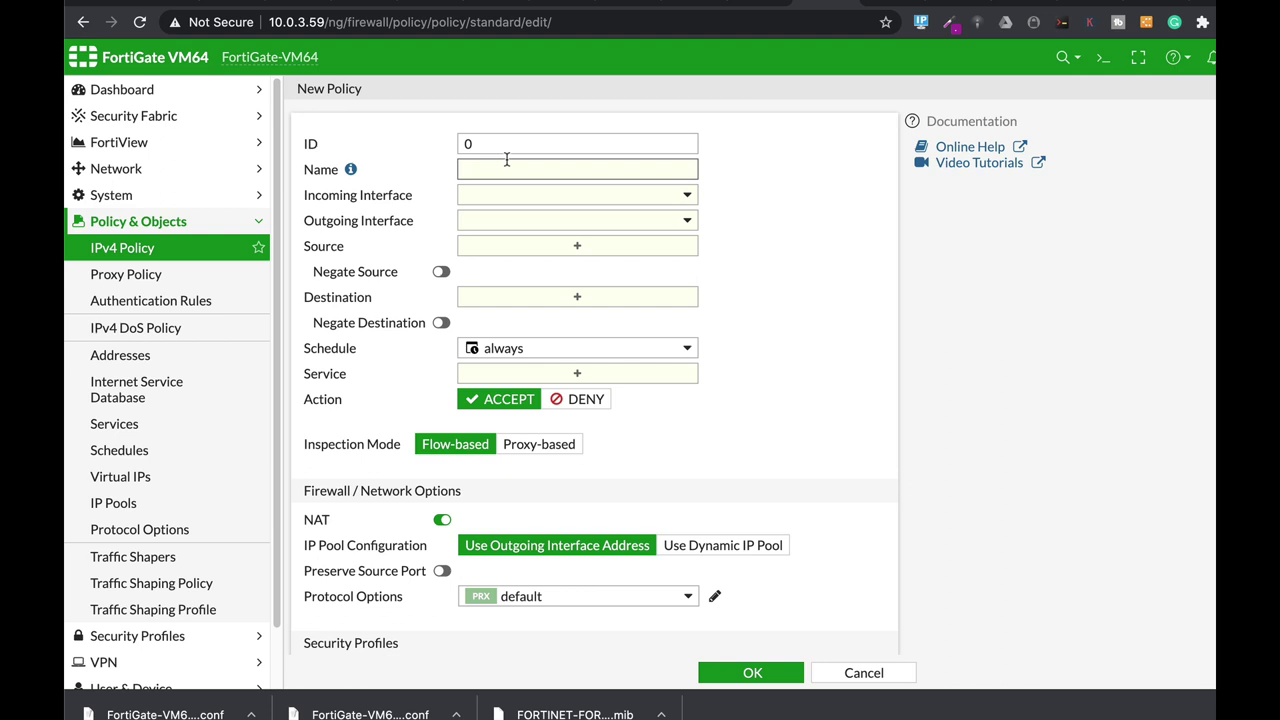
text(priority)
Set the policy's incoming interface to the priority zone and its outgoing interface to WAN (port1)
click(503, 197)
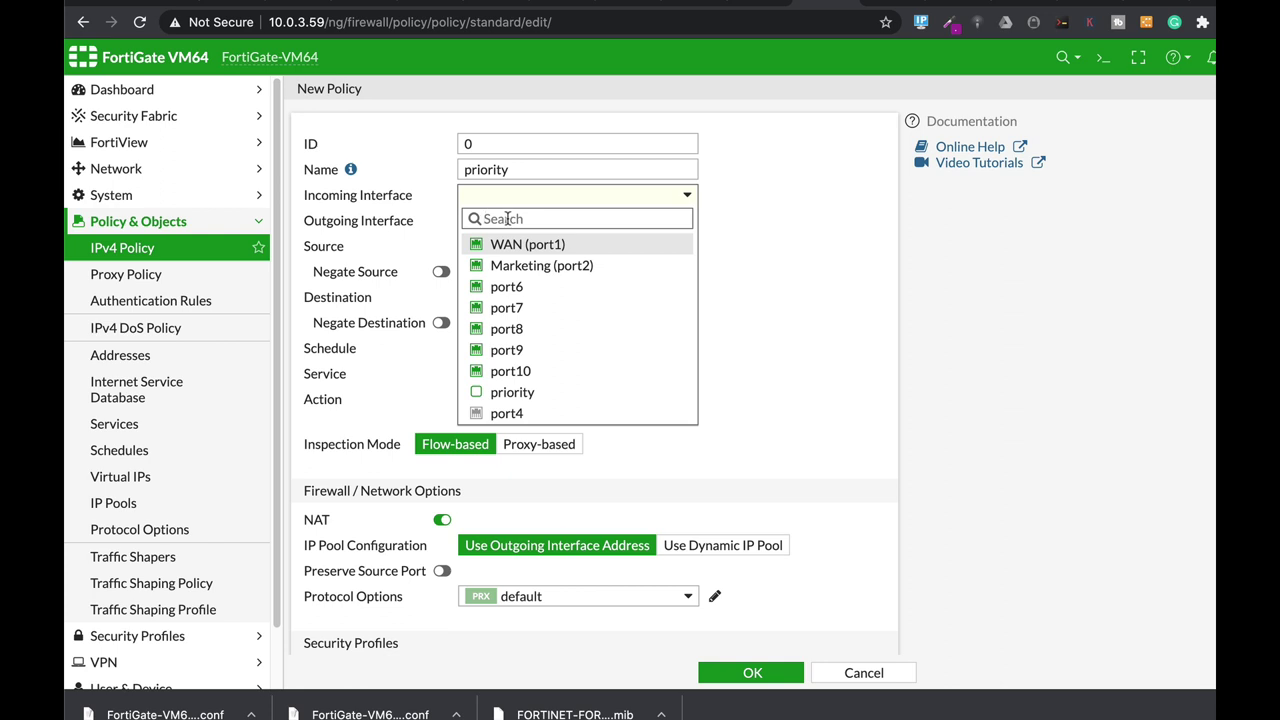
click(513, 391)
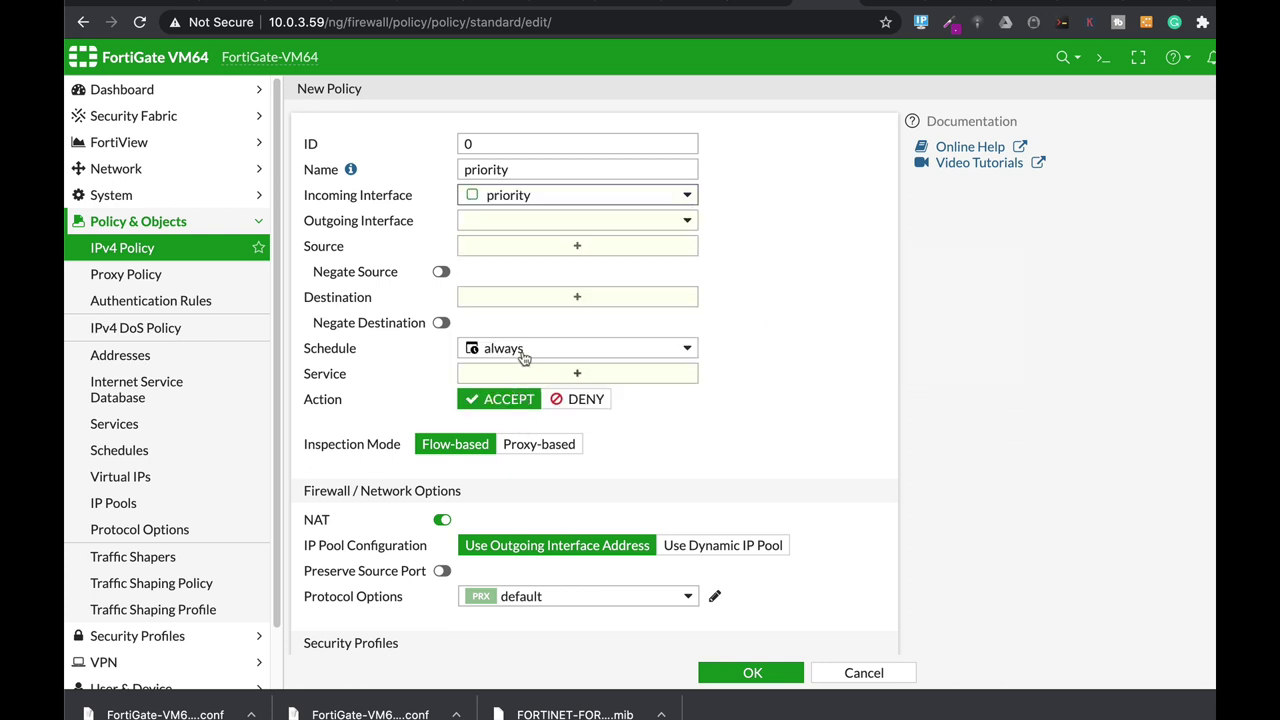
click(509, 222)
click(507, 270)
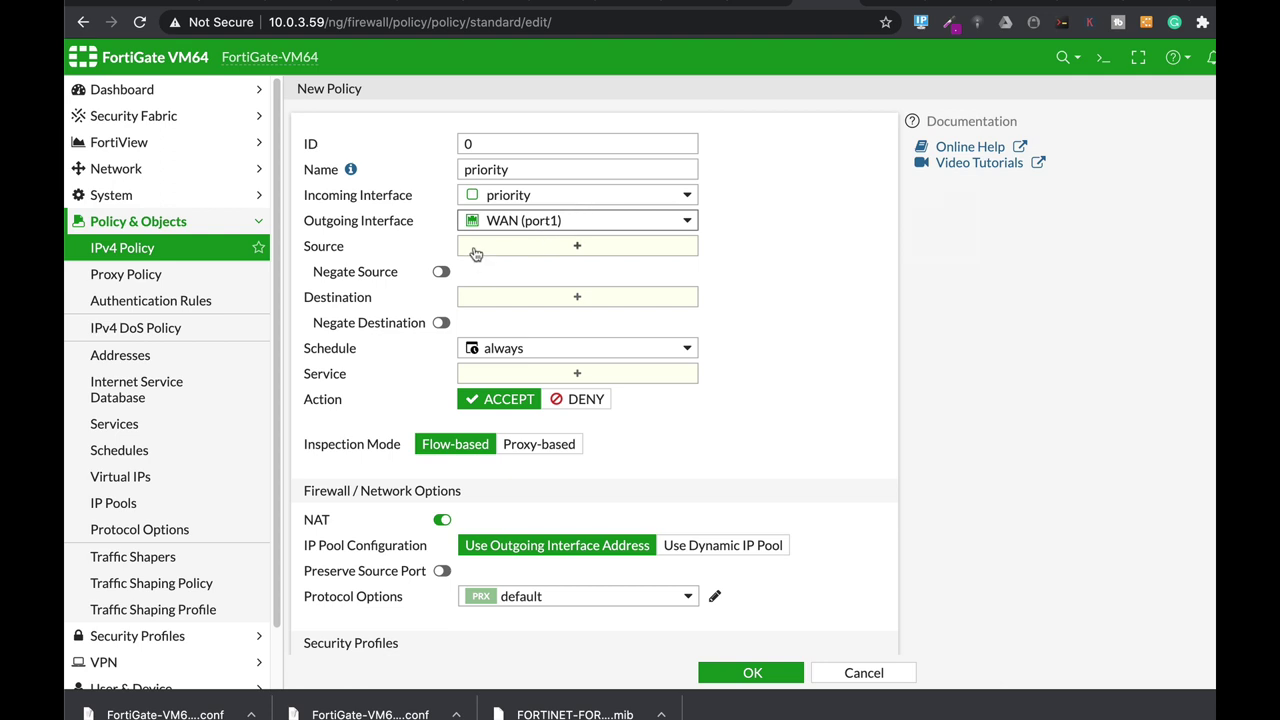
From the policy's source selection, create an address named PC1 with IP/netmask 10.0.6.22/32 on the priority interface
click(535, 251)
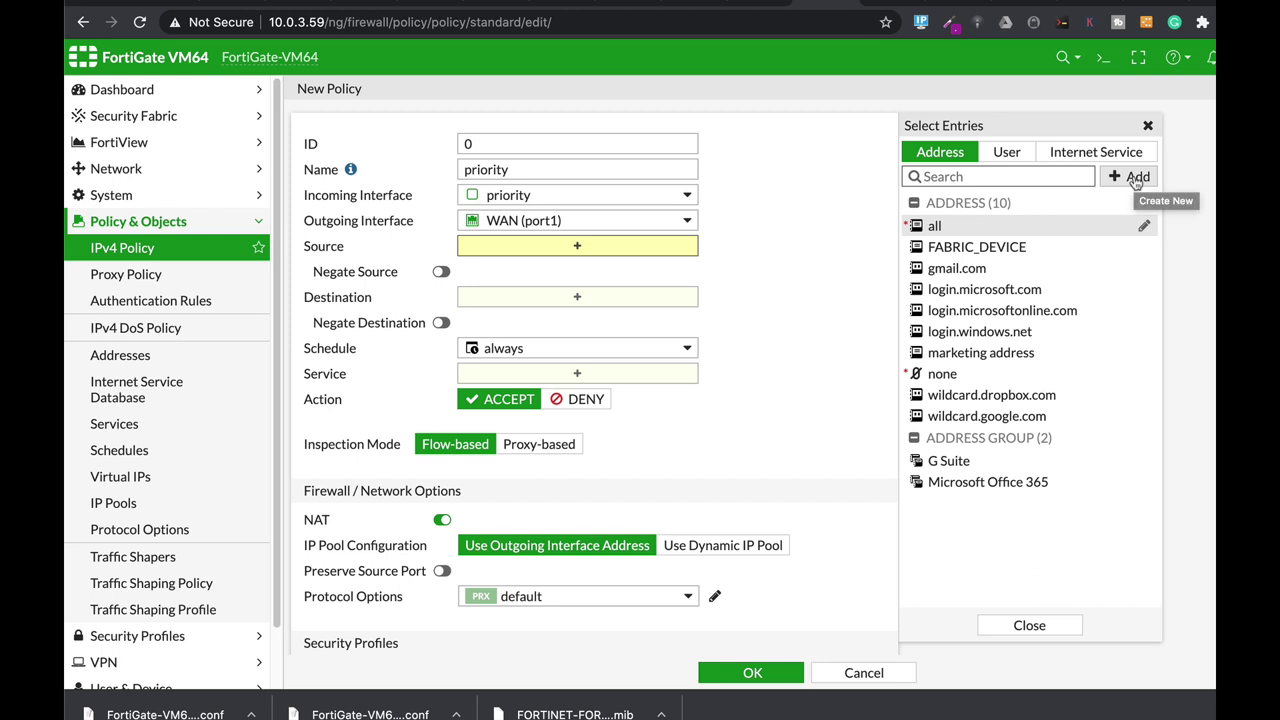
click(1135, 179)
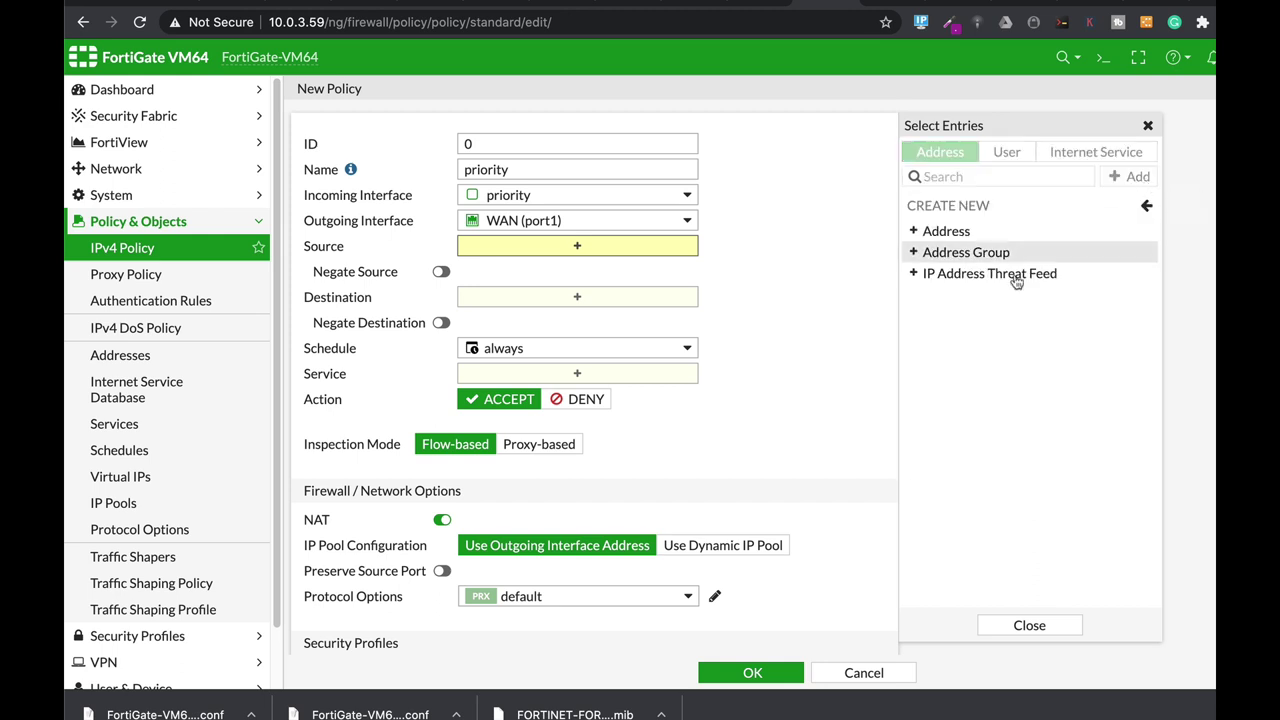
click(932, 231)
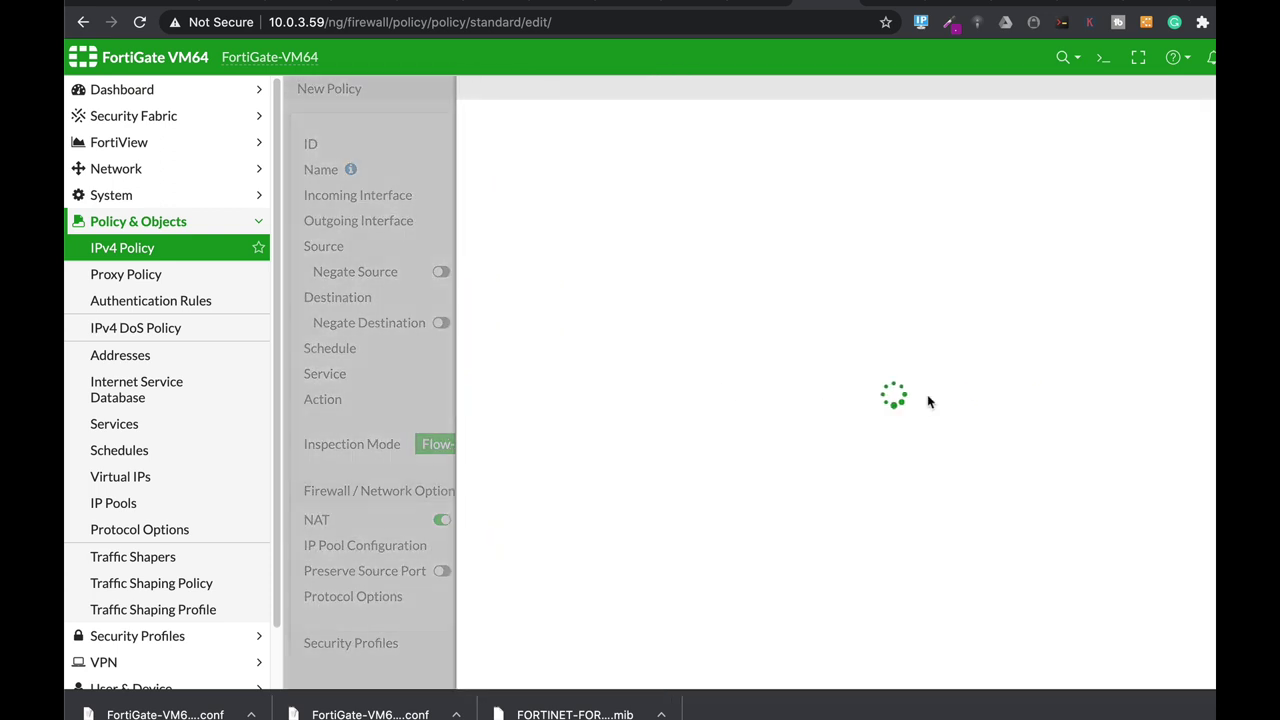
click(717, 157)
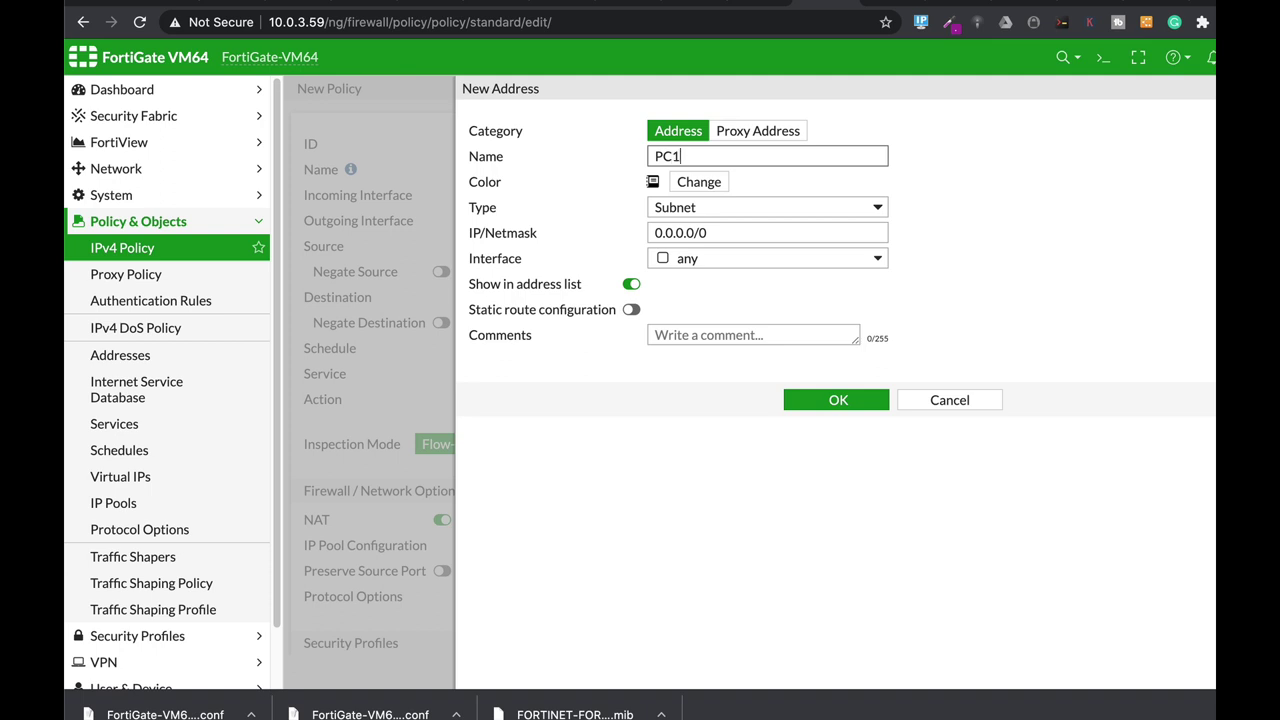
text(PC1)
click(718, 233)
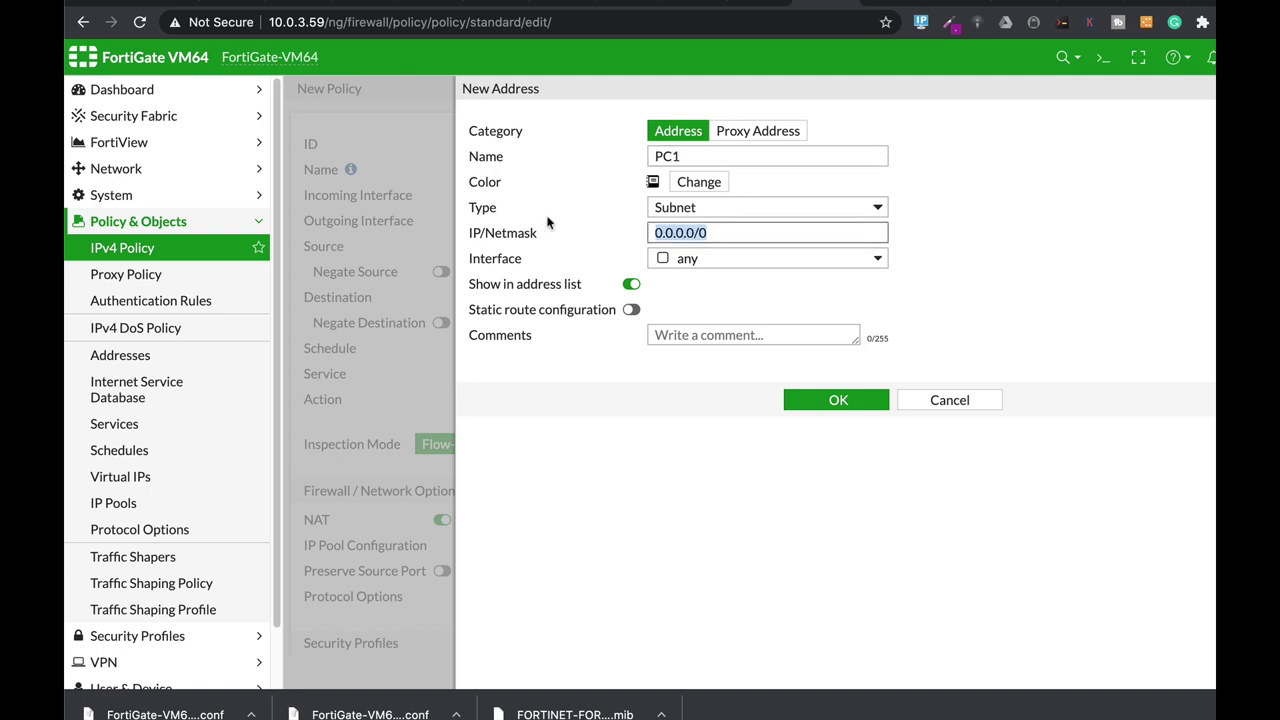
text(1)
click(670, 258)
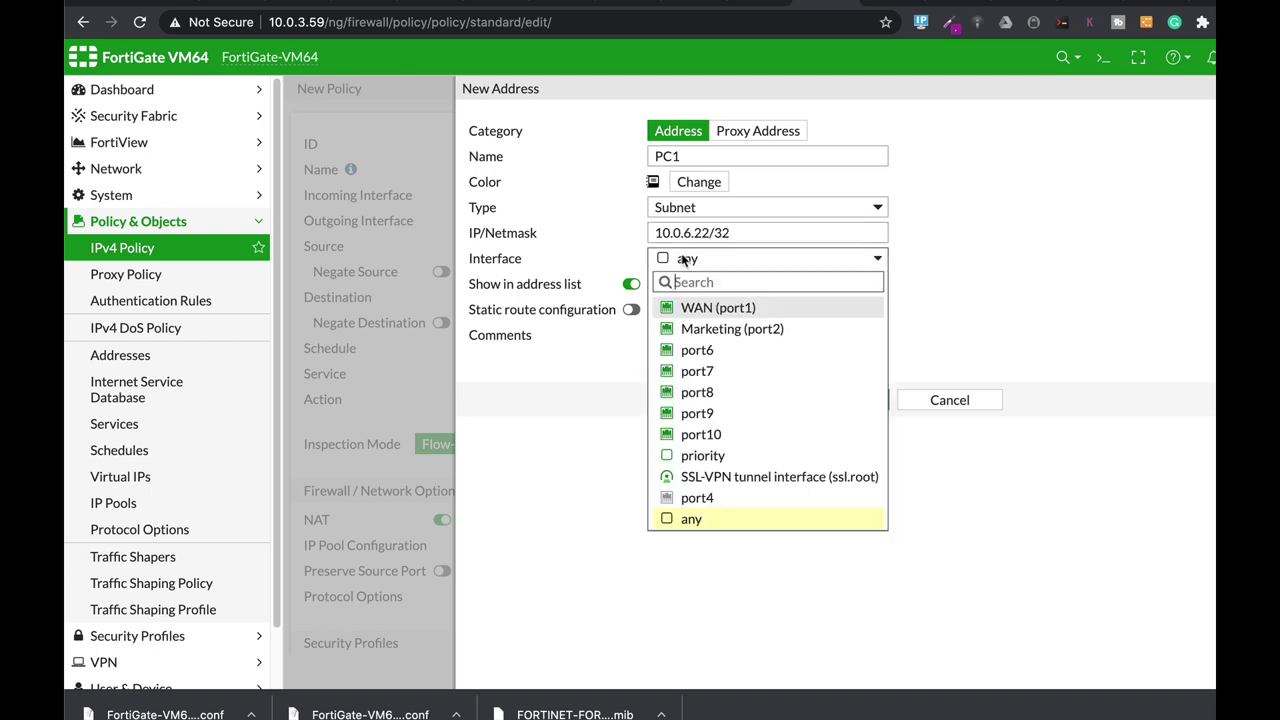
click(716, 458)
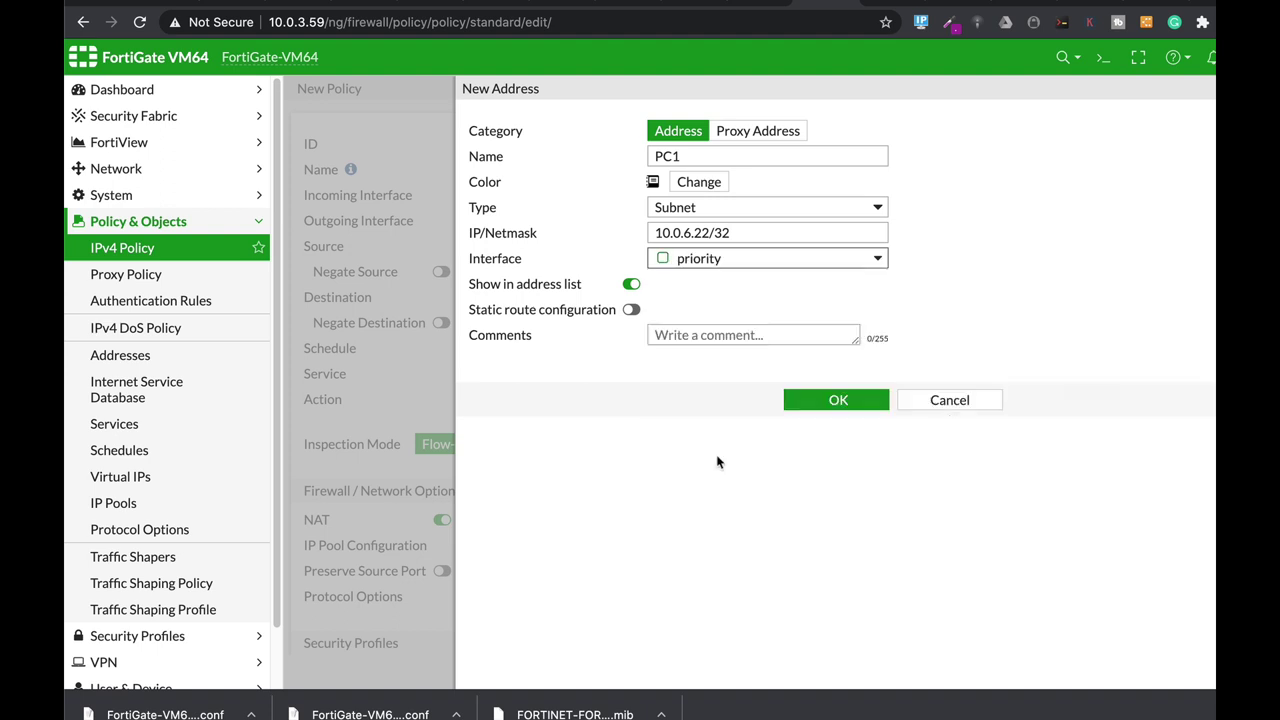
click(831, 402)
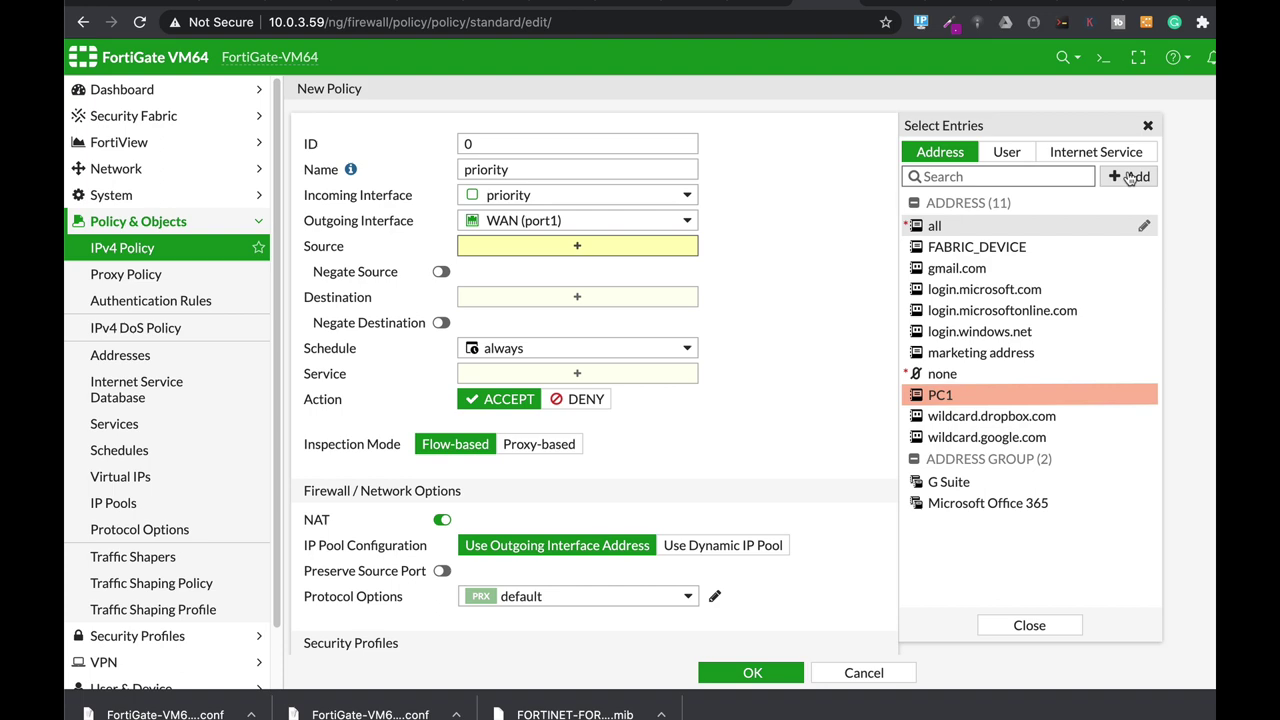
Create an address named OC2 with IP/netmask 10.0.9.33/32 on the priority interface
click(1126, 177)
click(955, 231)
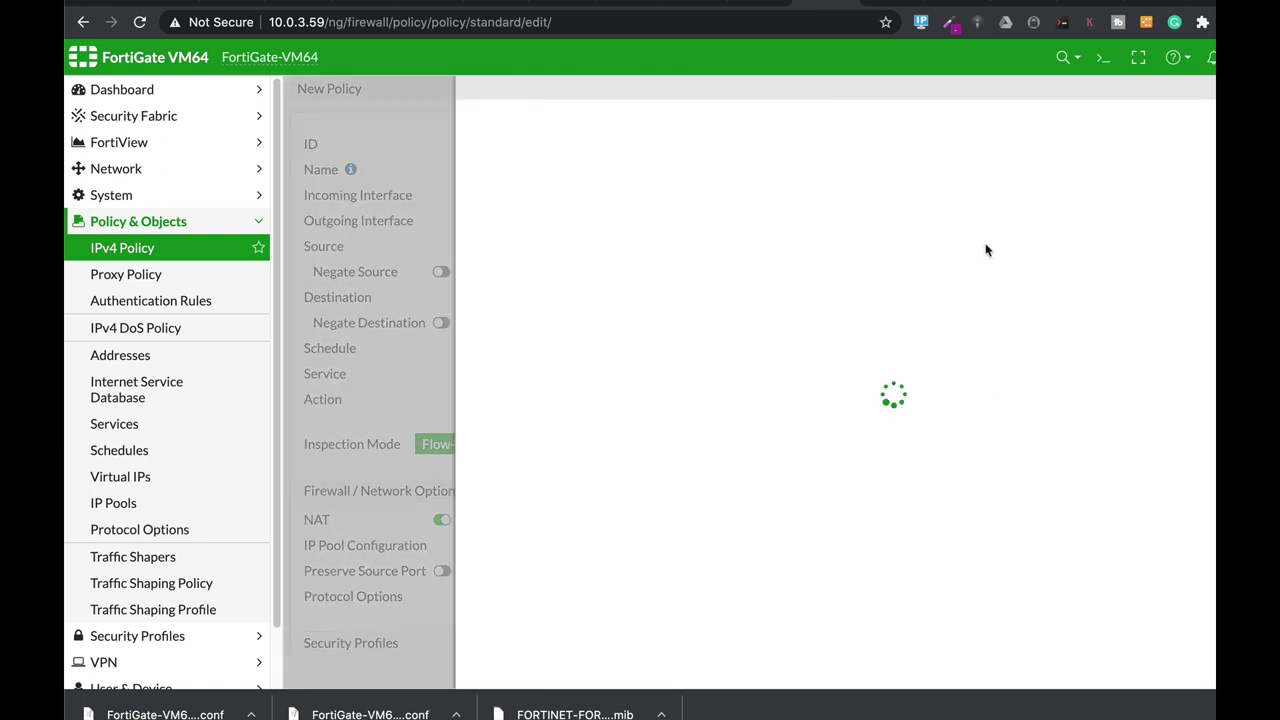
click(709, 156)
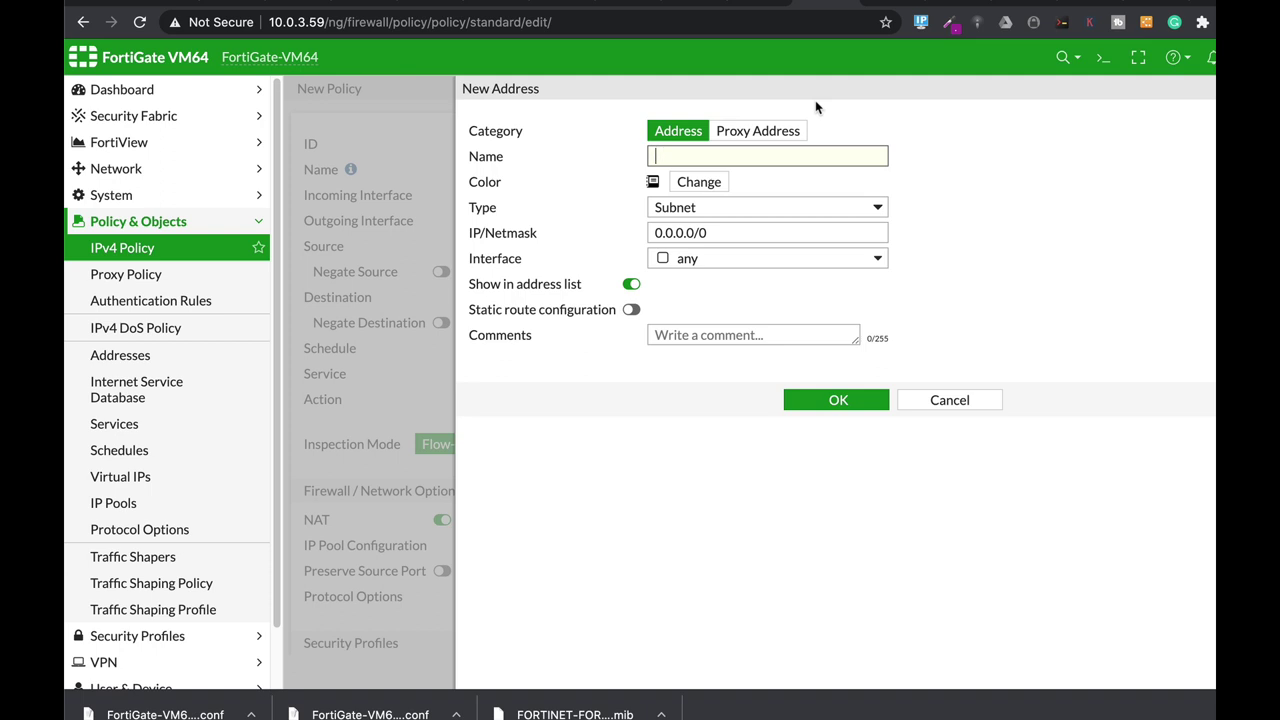
text(OC2)
click(733, 228)
text(10)
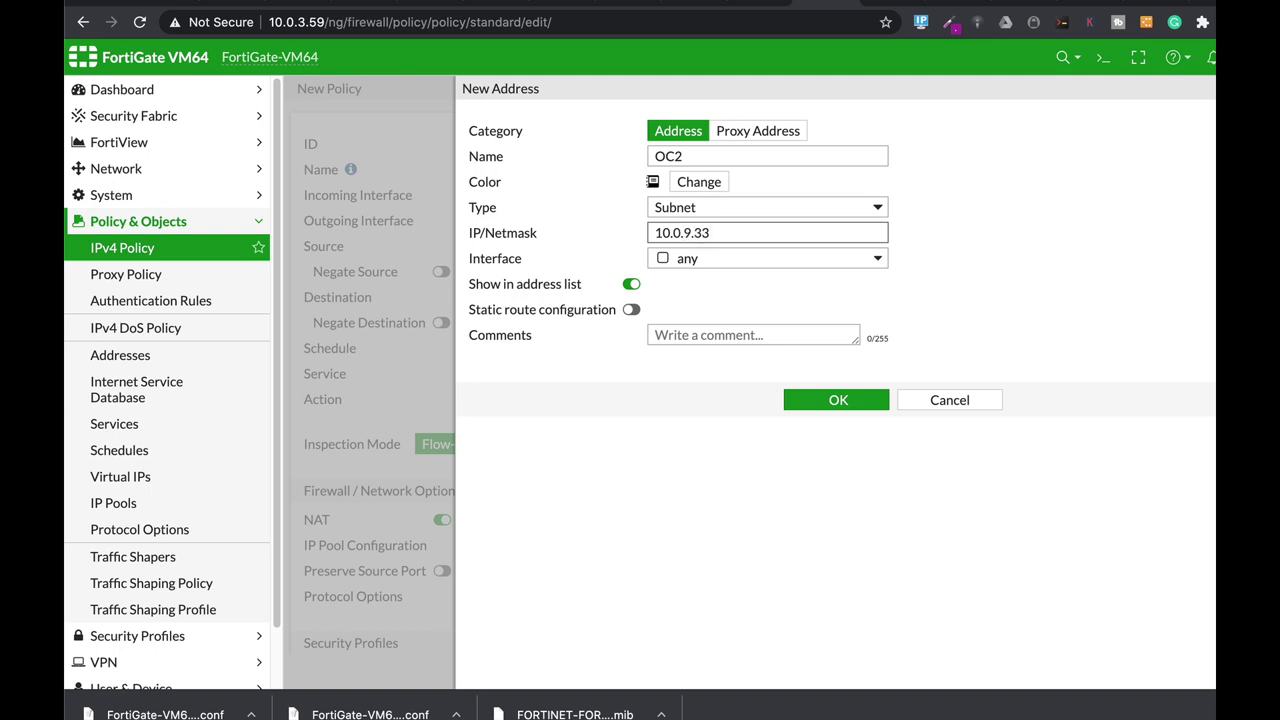
click(688, 264)
click(706, 457)
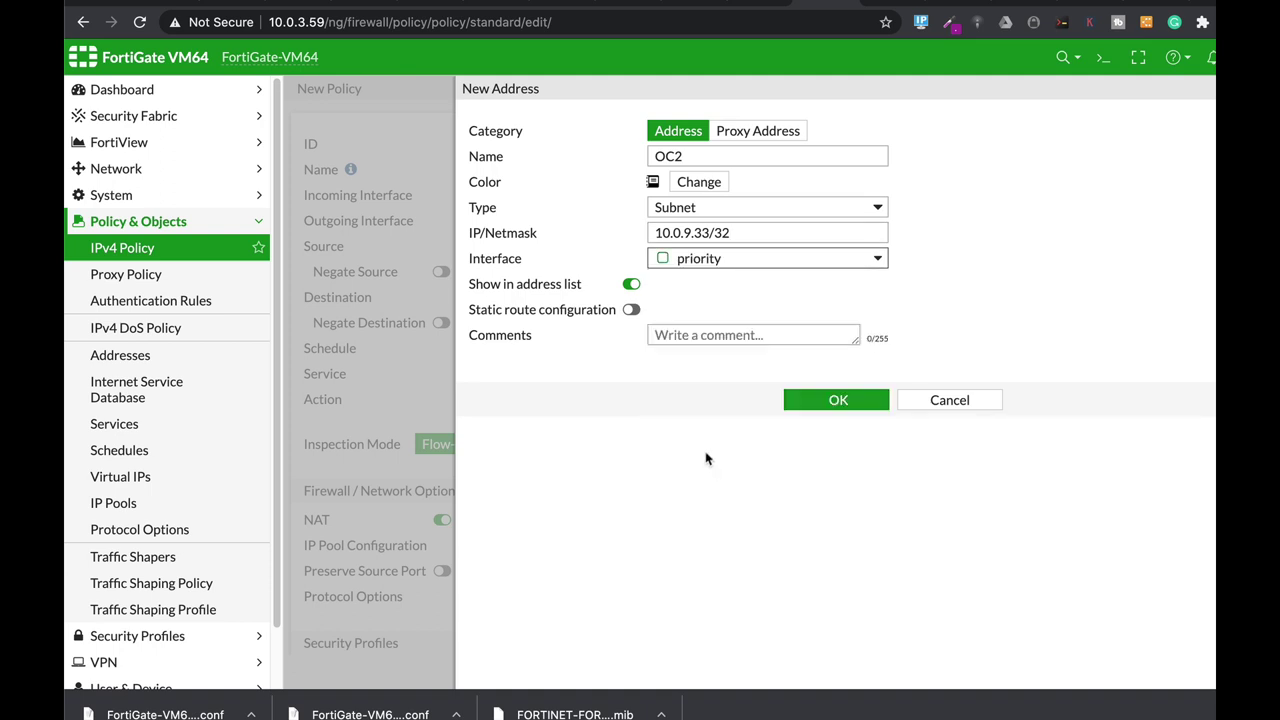
click(851, 399)
Create an address named PC3 with IP/netmask 10.0.5.44/32 on the priority interface
click(1132, 180)
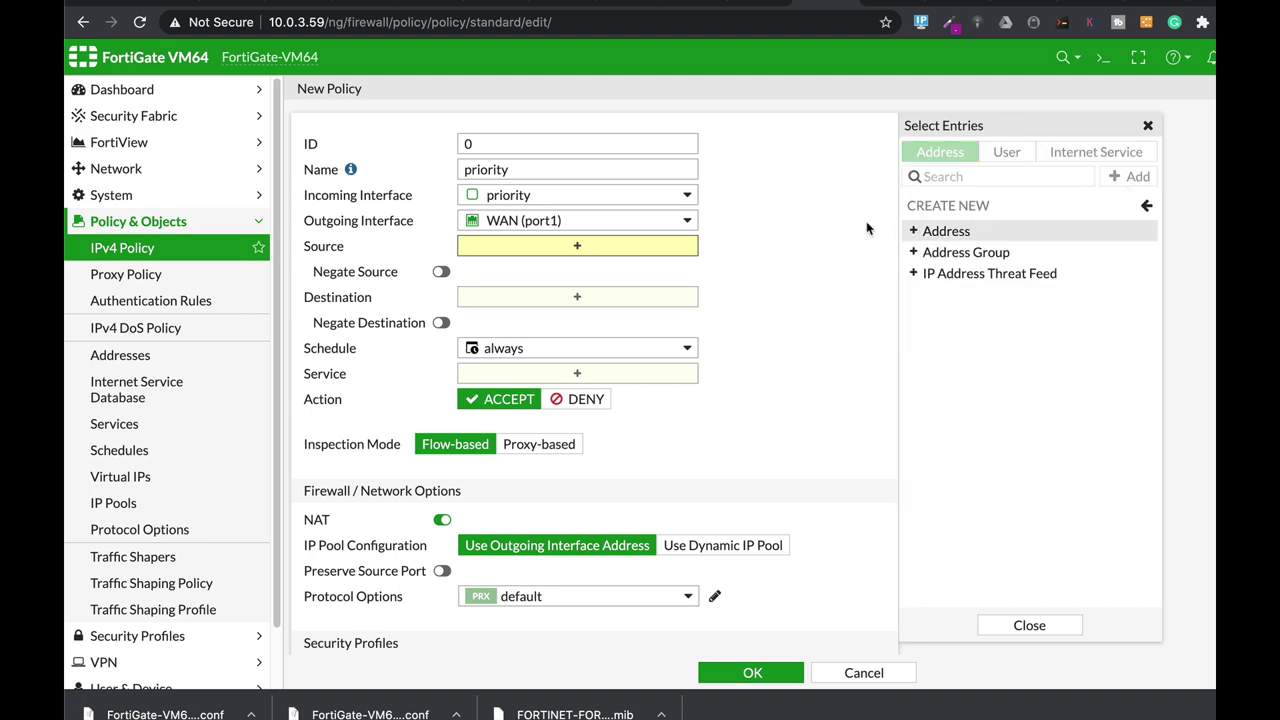
click(940, 230)
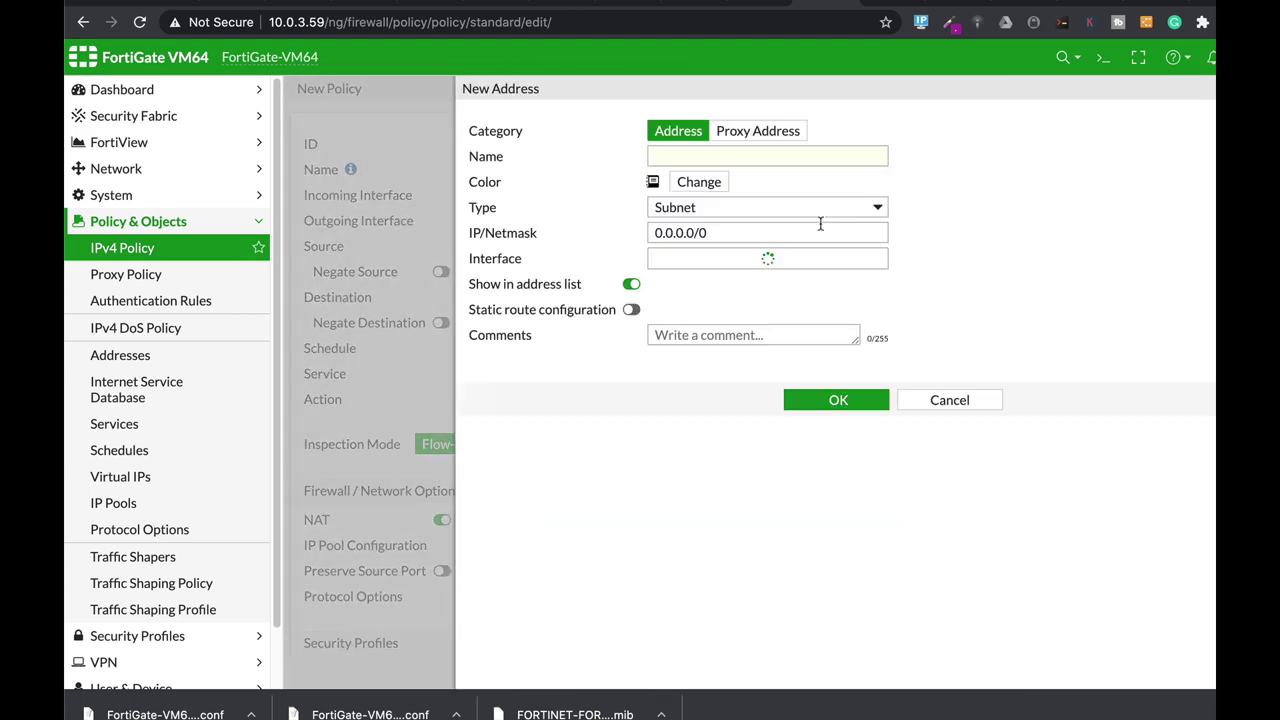
click(691, 157)
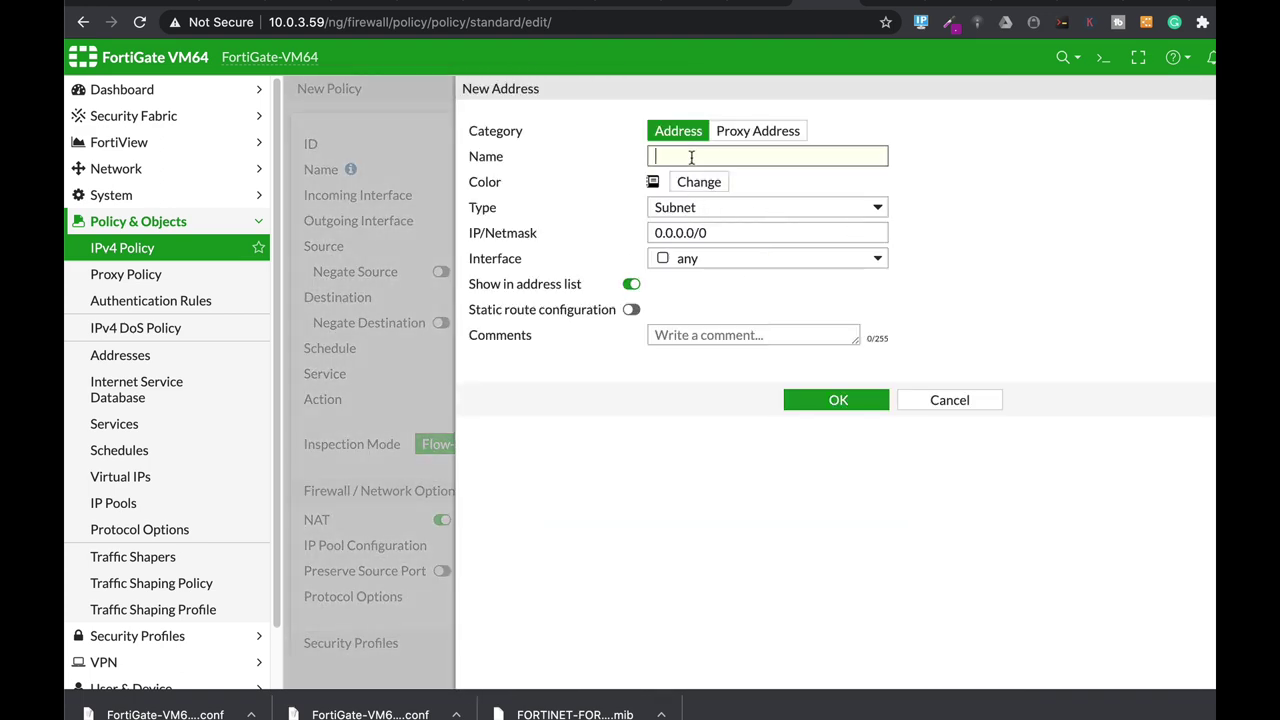
text(p)
key(BackSpace)
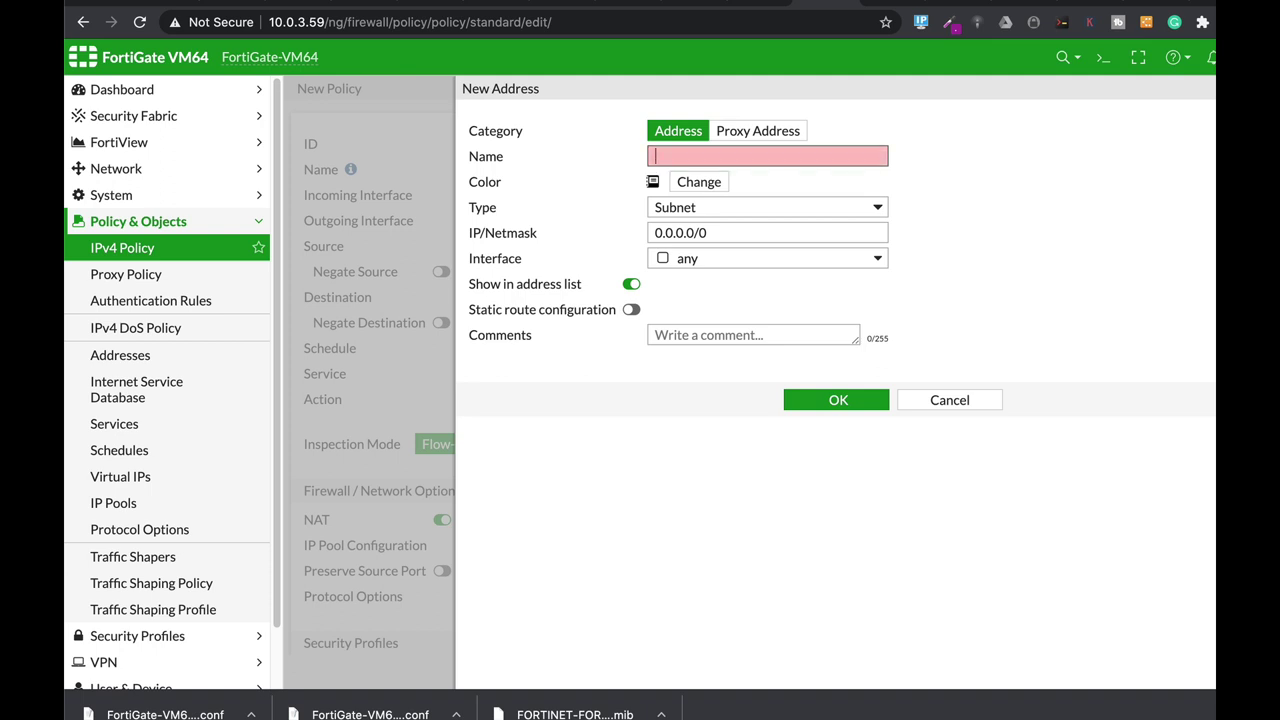
text(PC3)
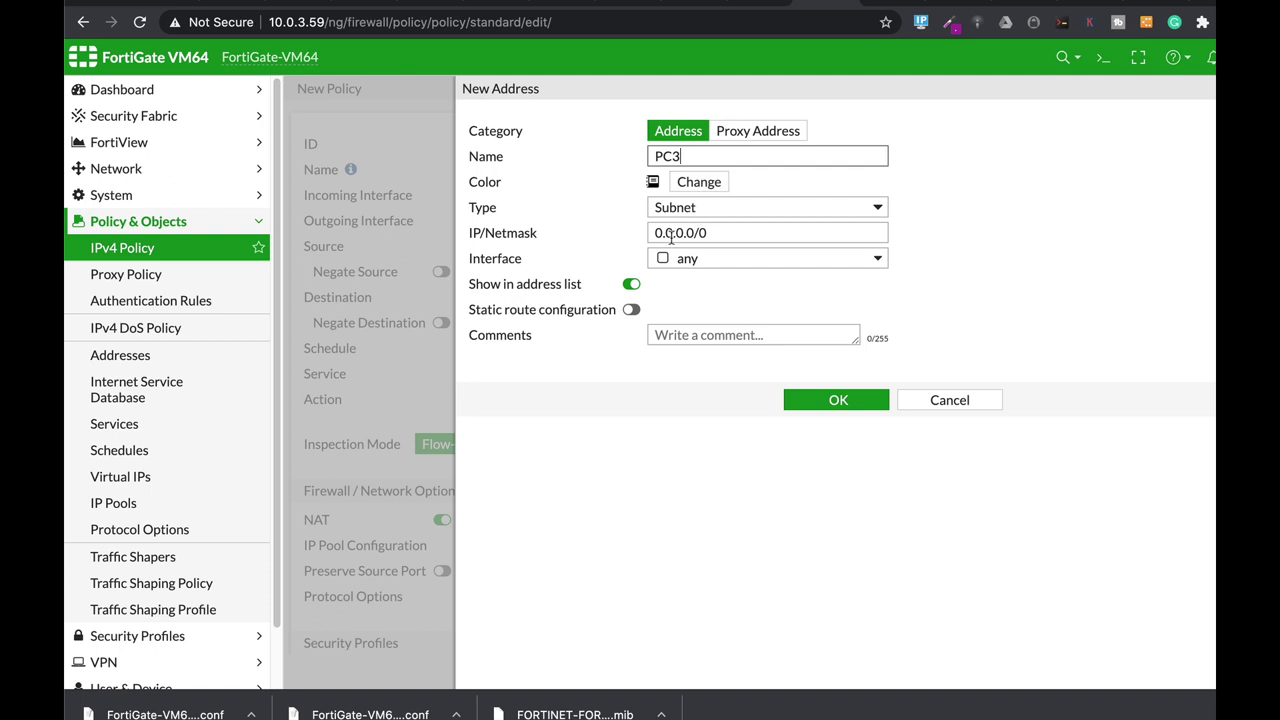
click(724, 232)
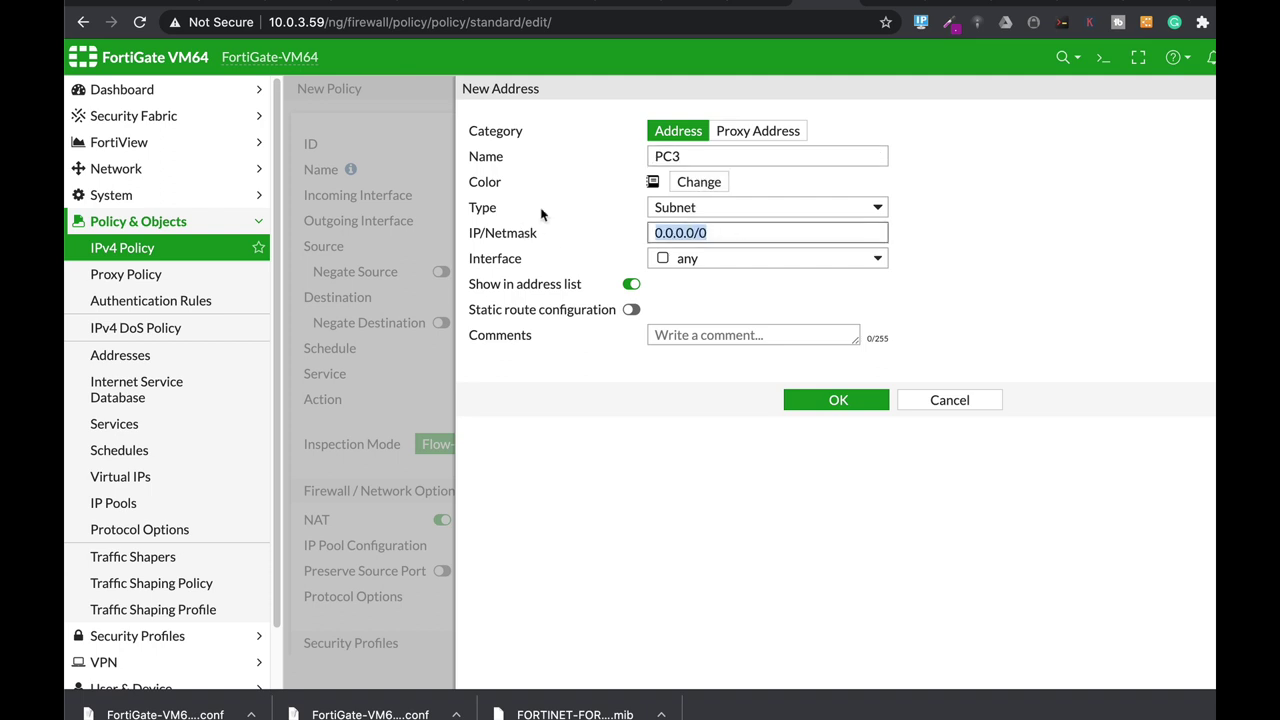
text(10)
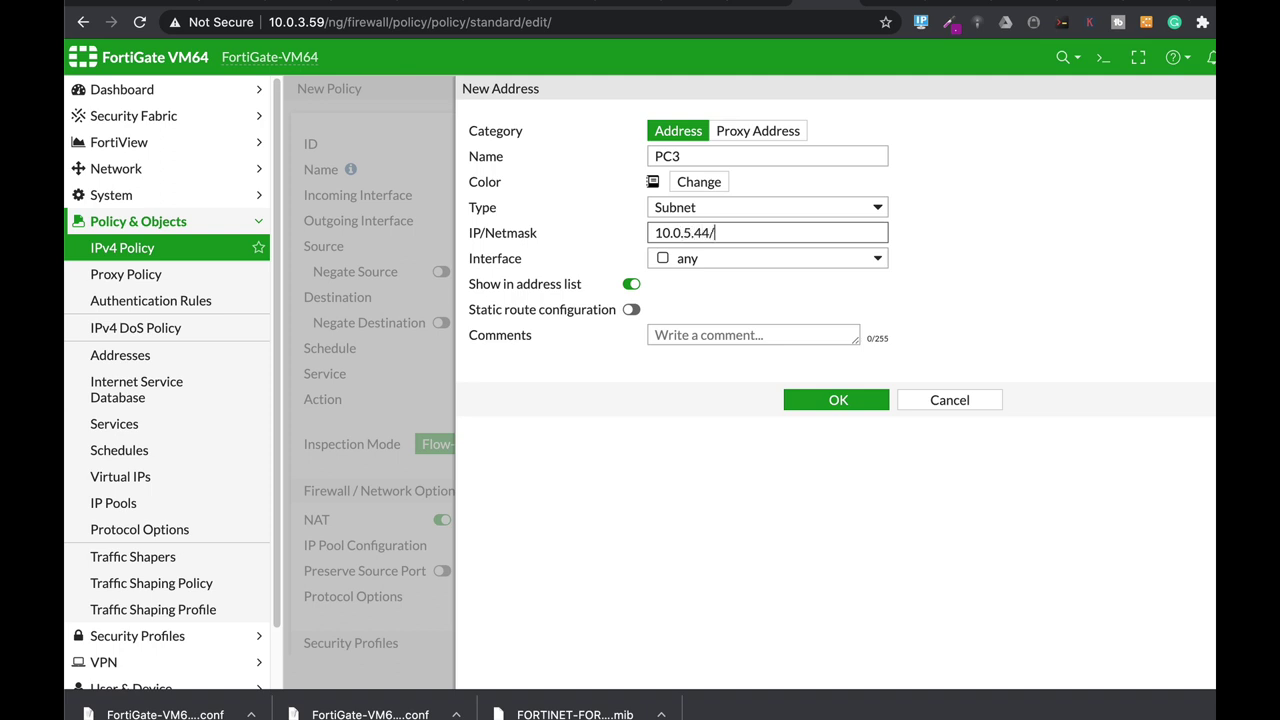
click(716, 260)
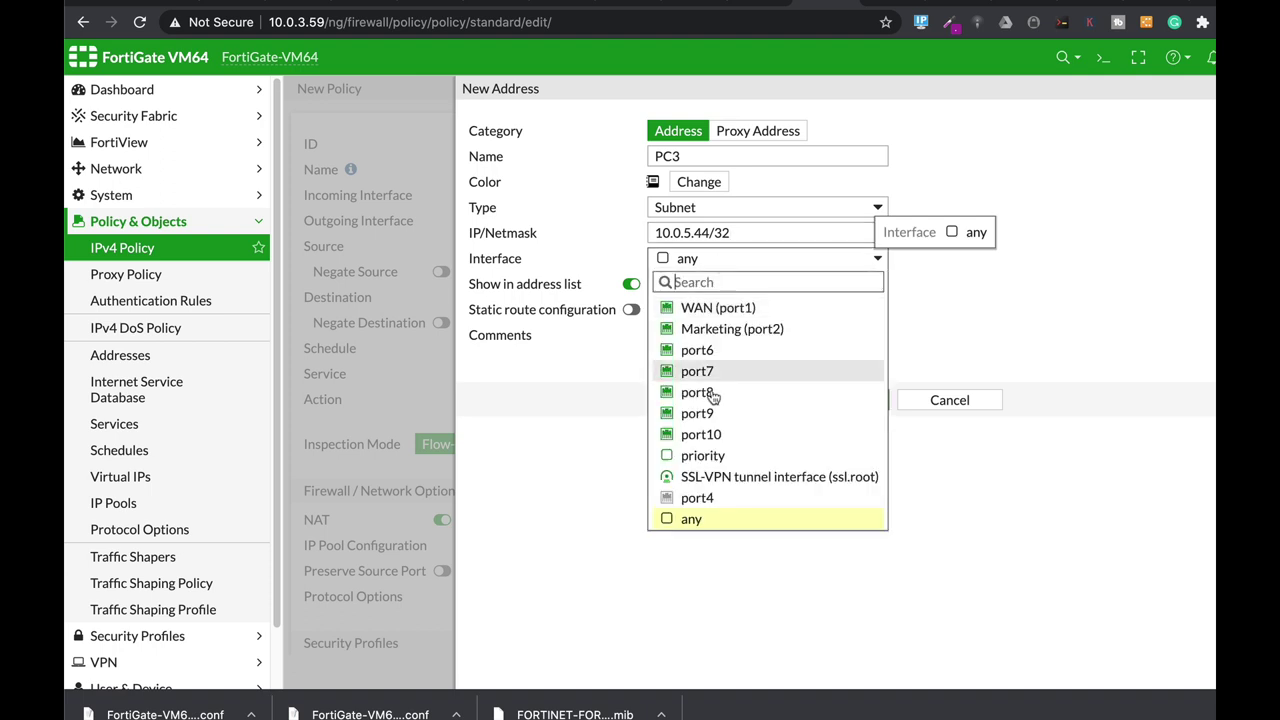
click(712, 454)
click(878, 401)
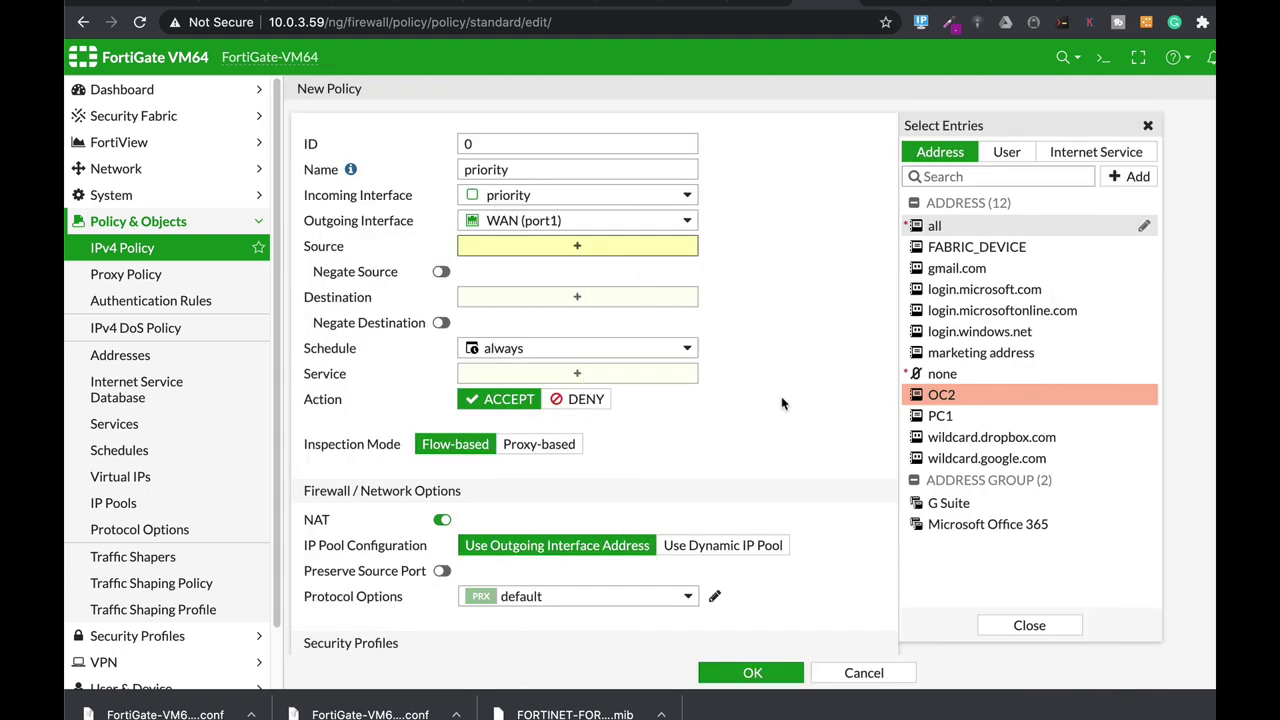
Add the addresses OC2, PC1 and PC3 as the policy's sources and close the entry selection
click(945, 395)
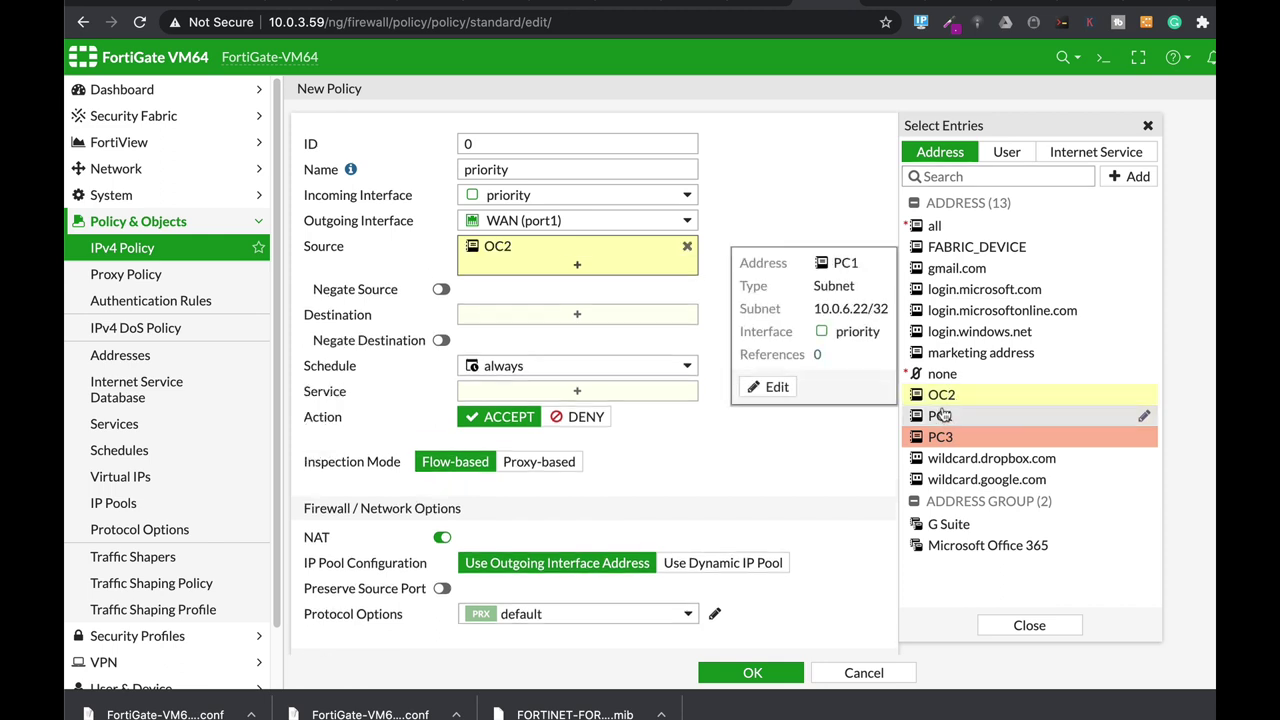
click(943, 415)
click(943, 438)
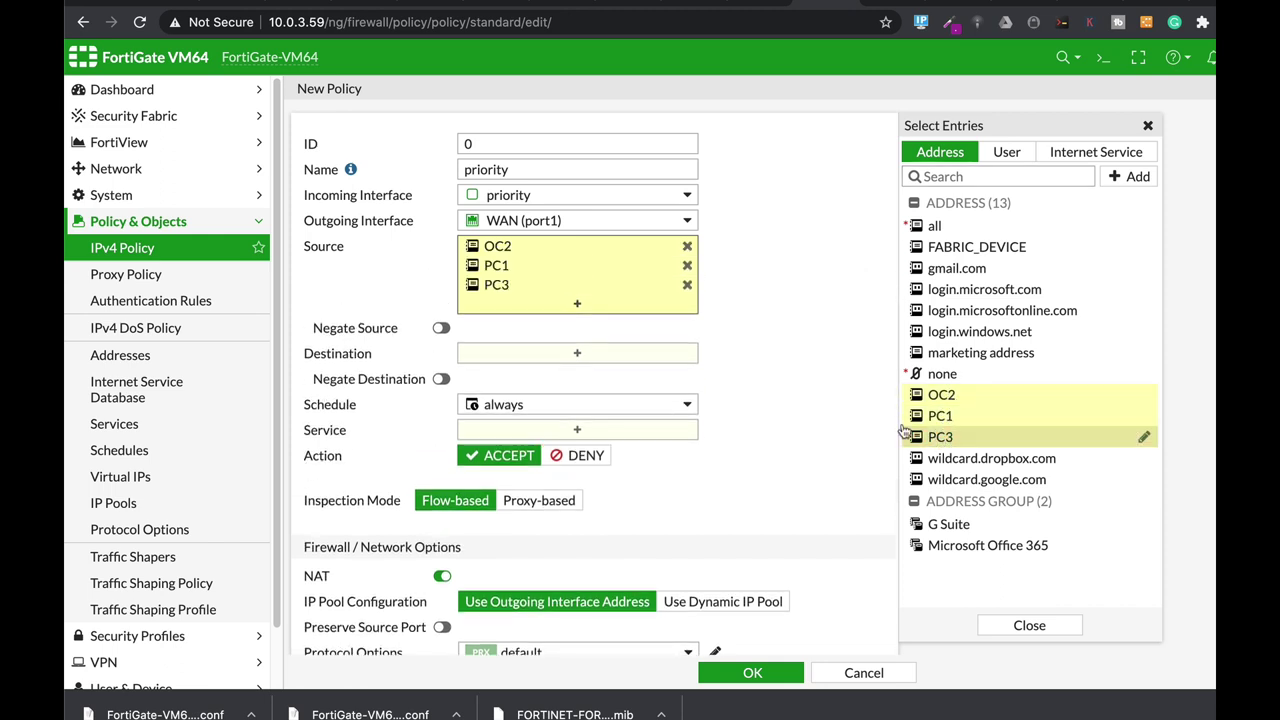
click(795, 254)
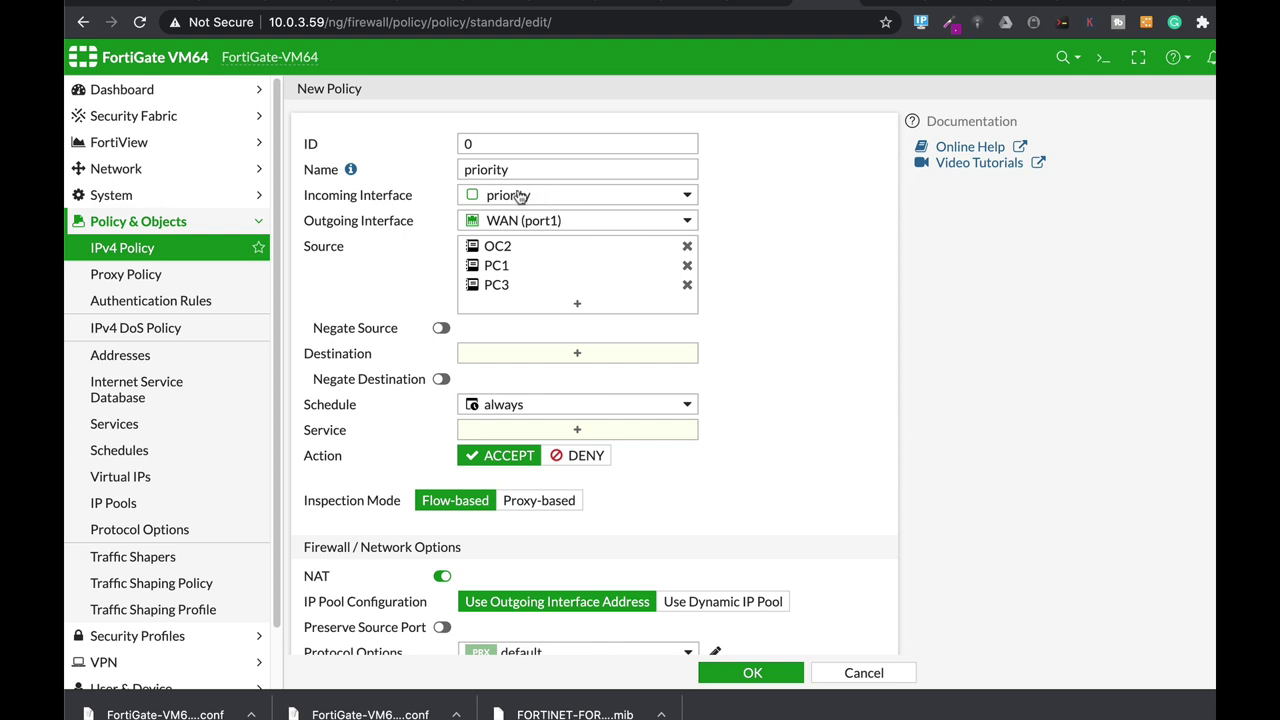
Set the policy's destination to all and its service to ALL
mouse_move(520, 200)
click(548, 363)
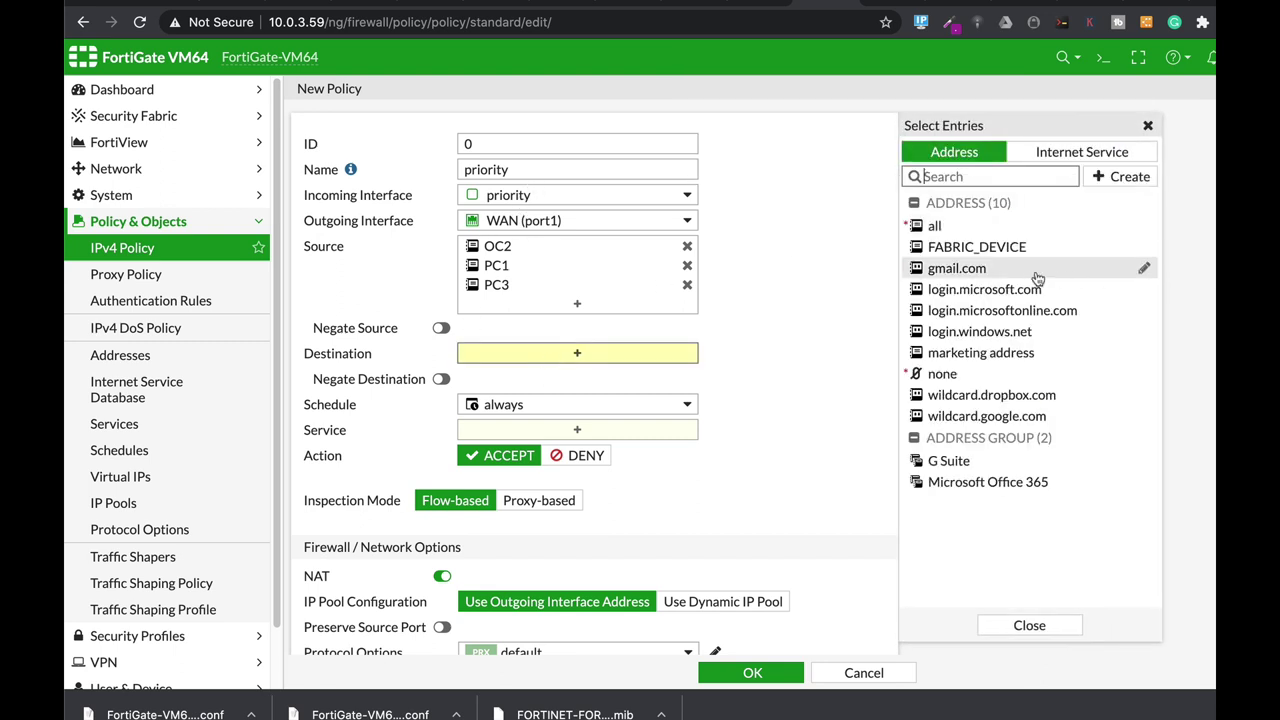
click(950, 228)
scroll(850, 440, down, 3)
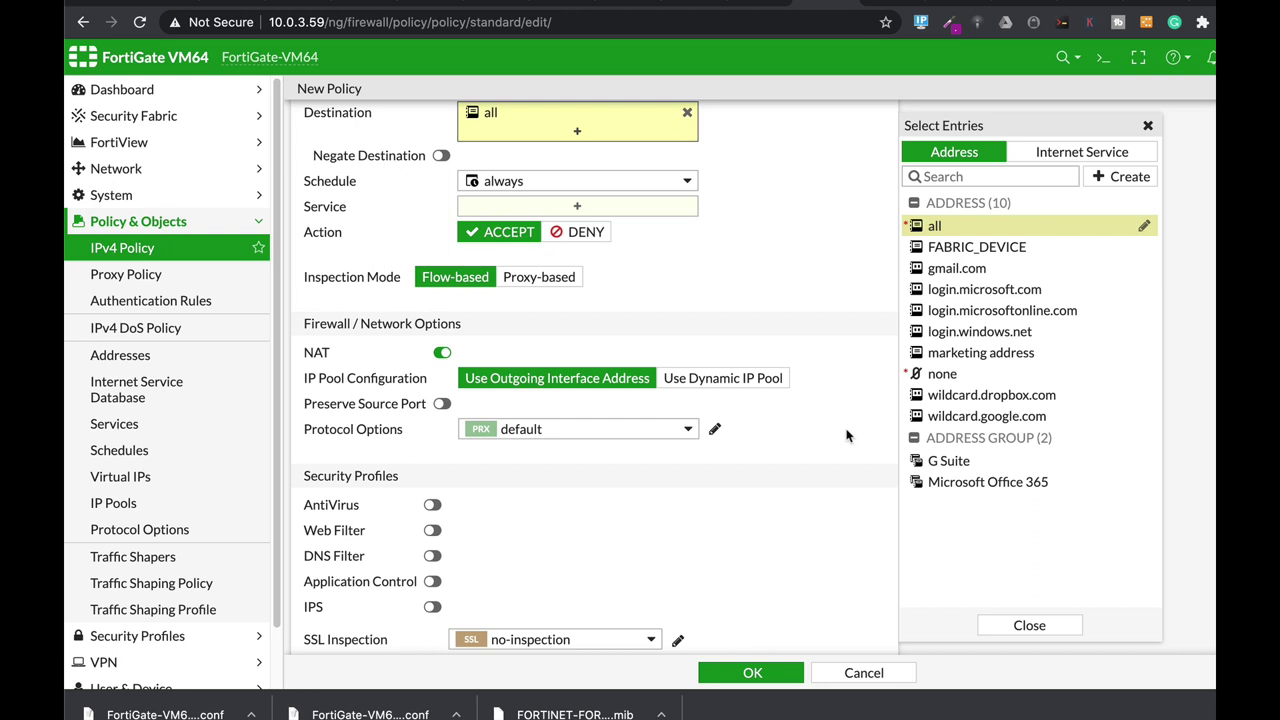
click(576, 208)
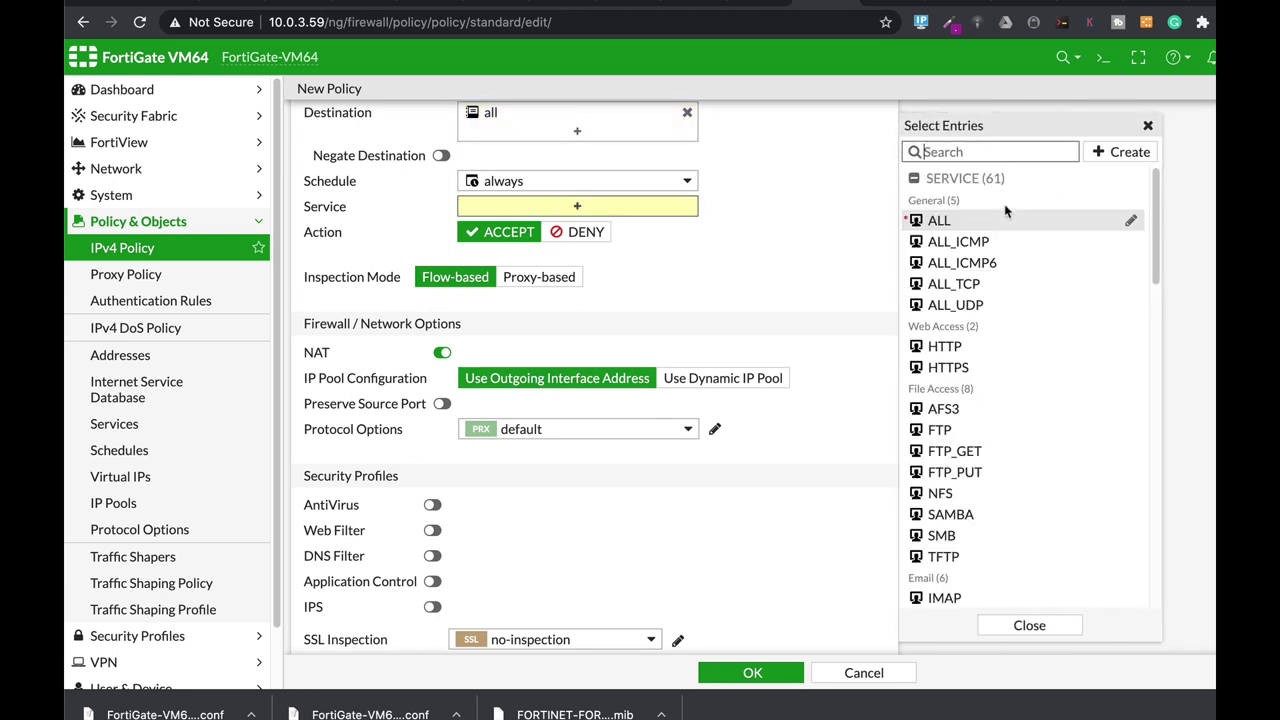
click(936, 220)
Enable Application Control and AntiVirus with their default profiles and save the policy
scroll(711, 473, down, 1)
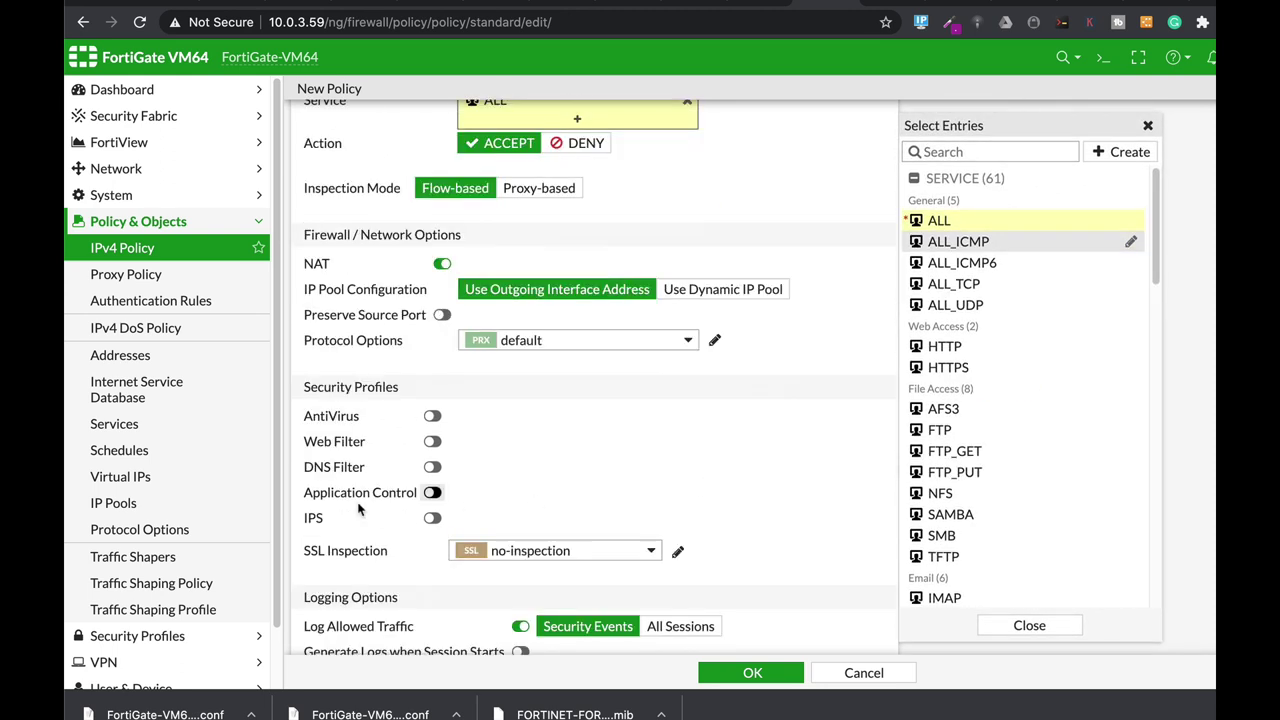
click(432, 492)
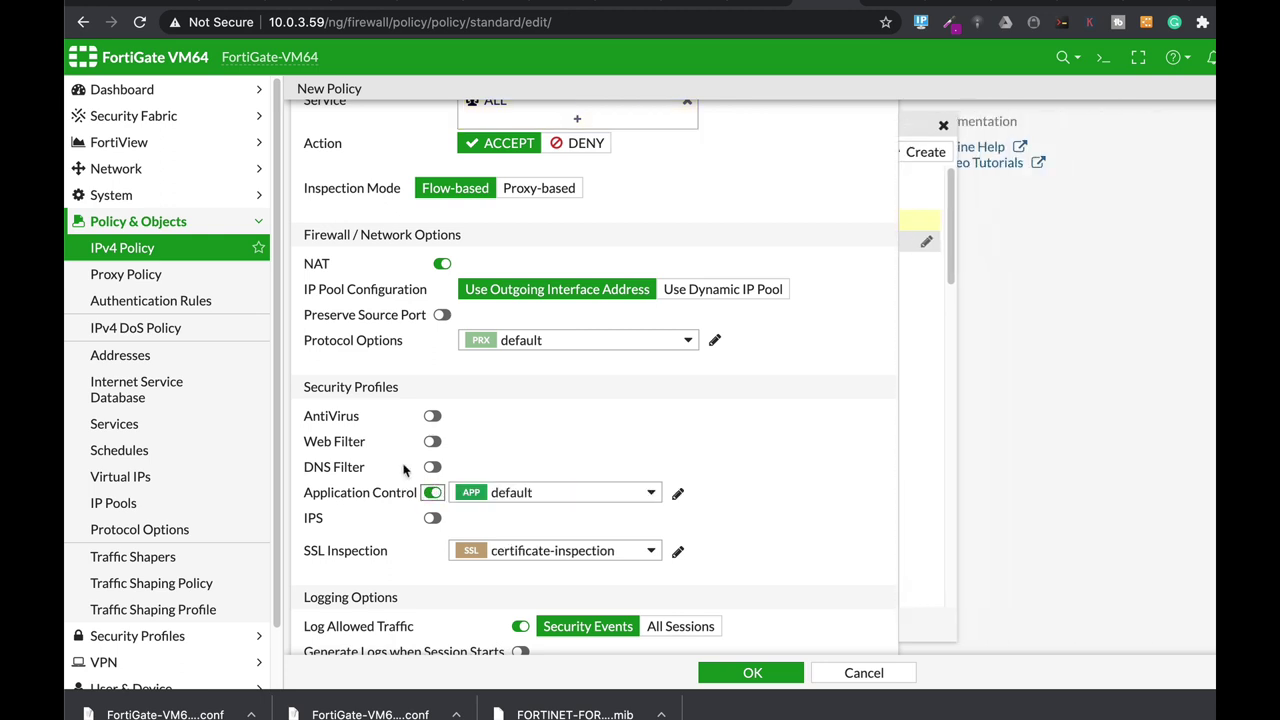
click(432, 416)
click(752, 674)
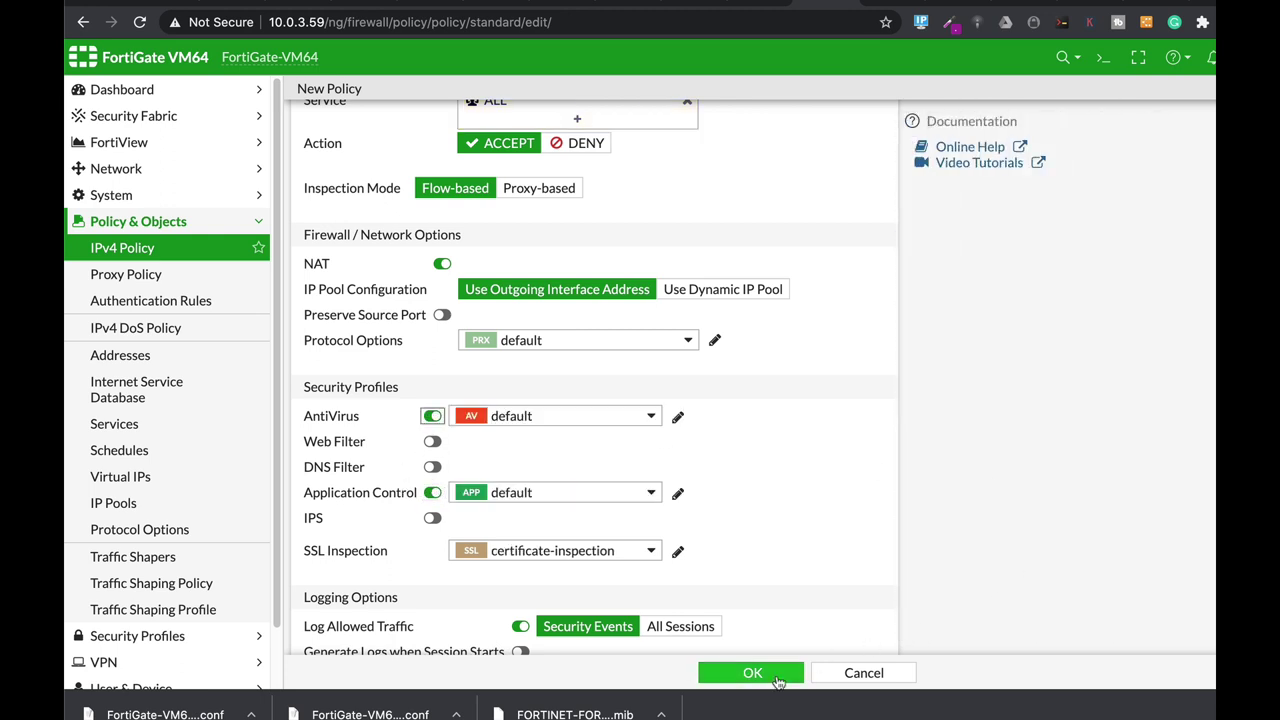